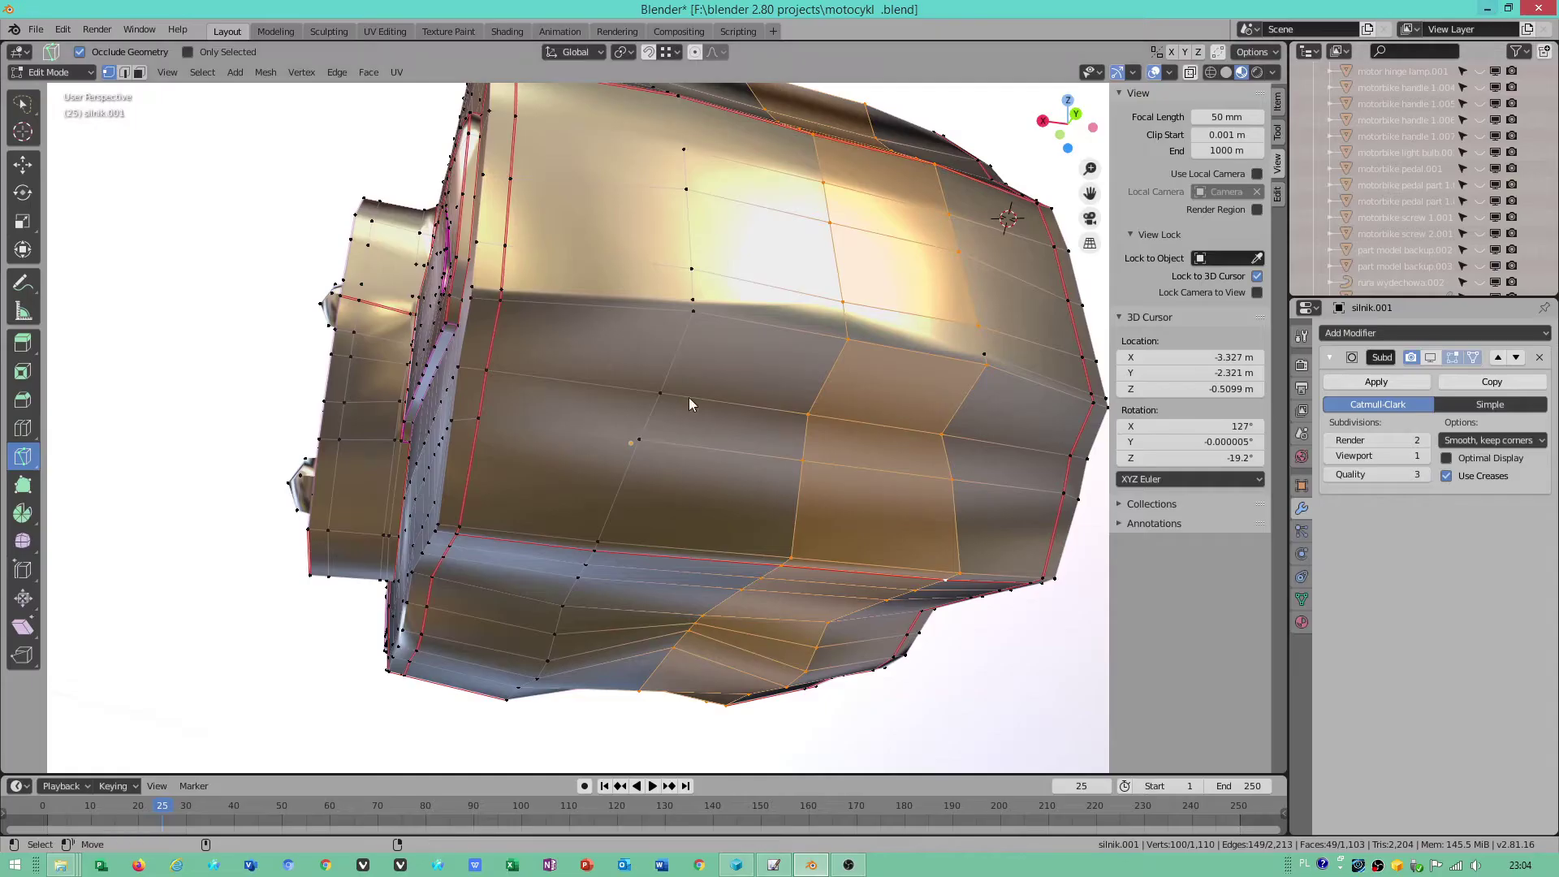
pyautogui.moveTo(583, 480); pyautogui.dragTo(573, 438, button='middle')
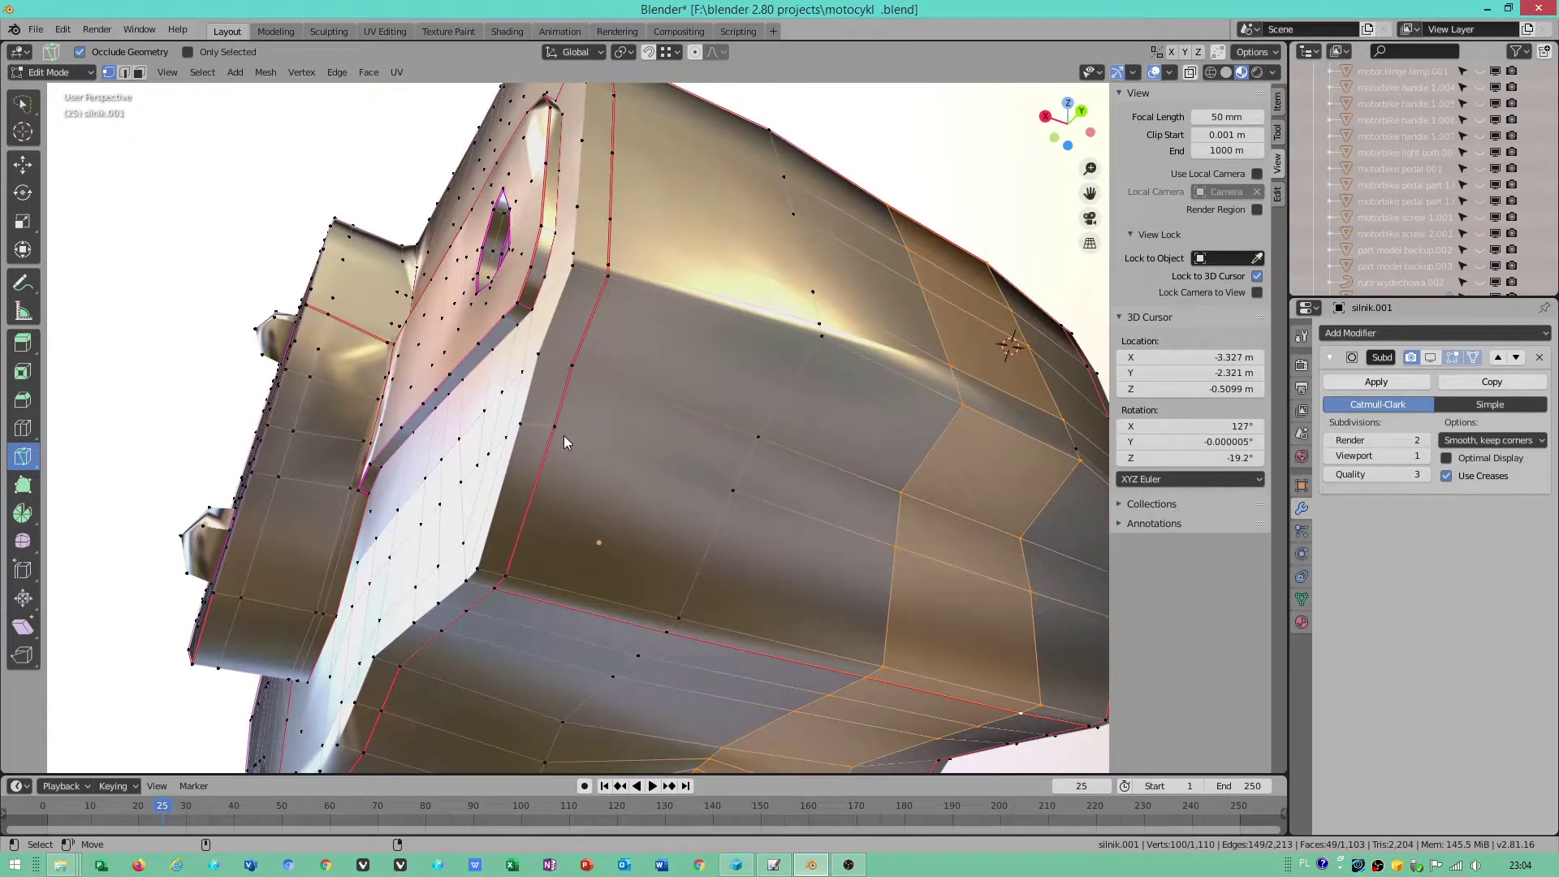
pyautogui.press('k')
pyautogui.click(553, 427)
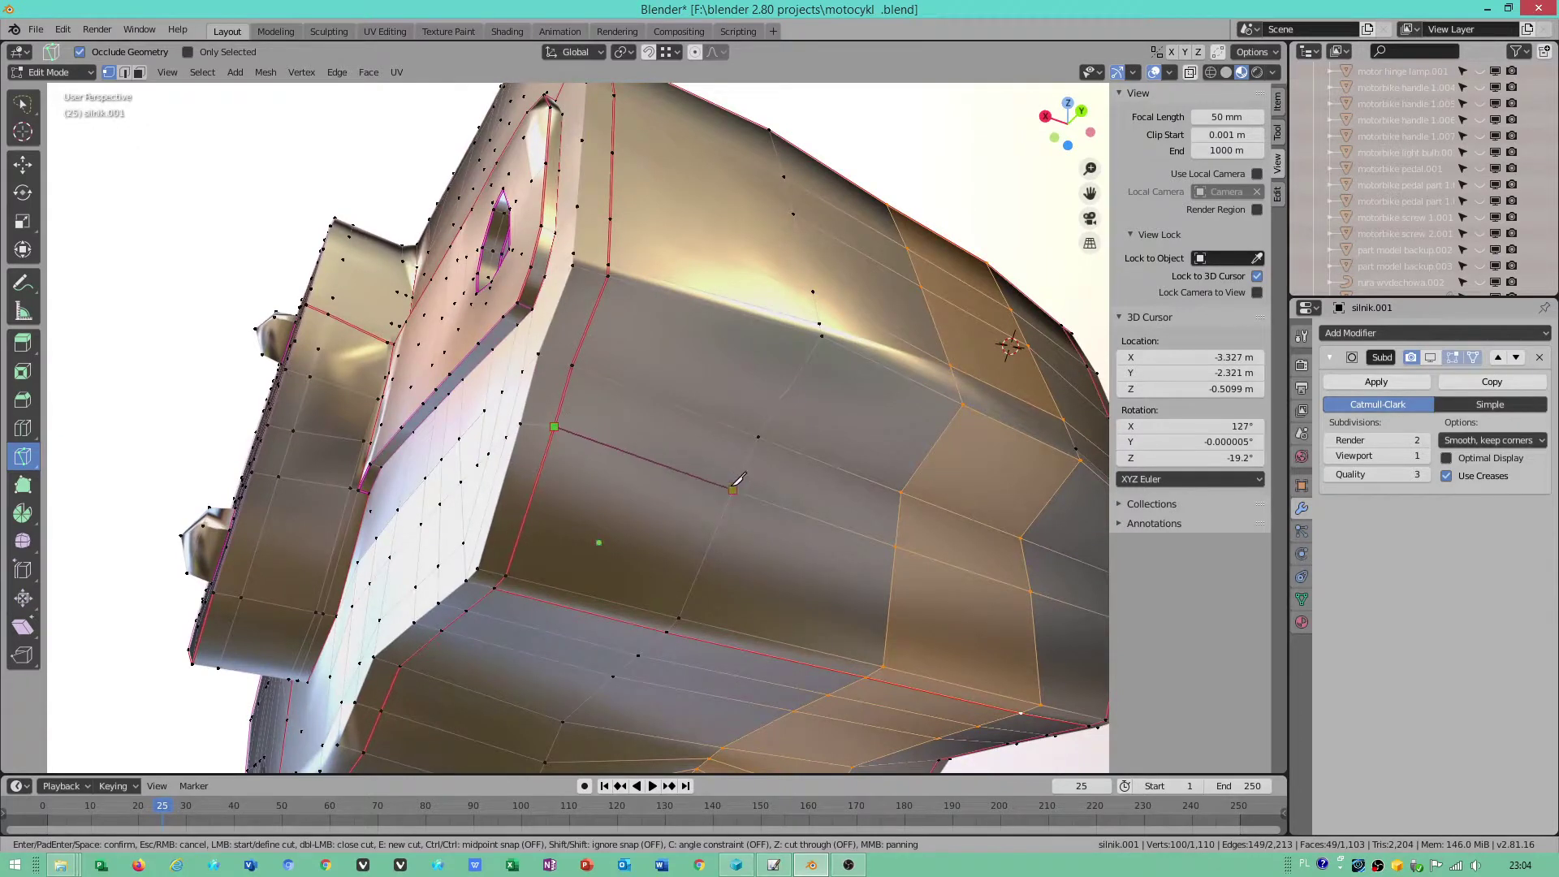
pyautogui.press('Escape')
pyautogui.click(608, 447)
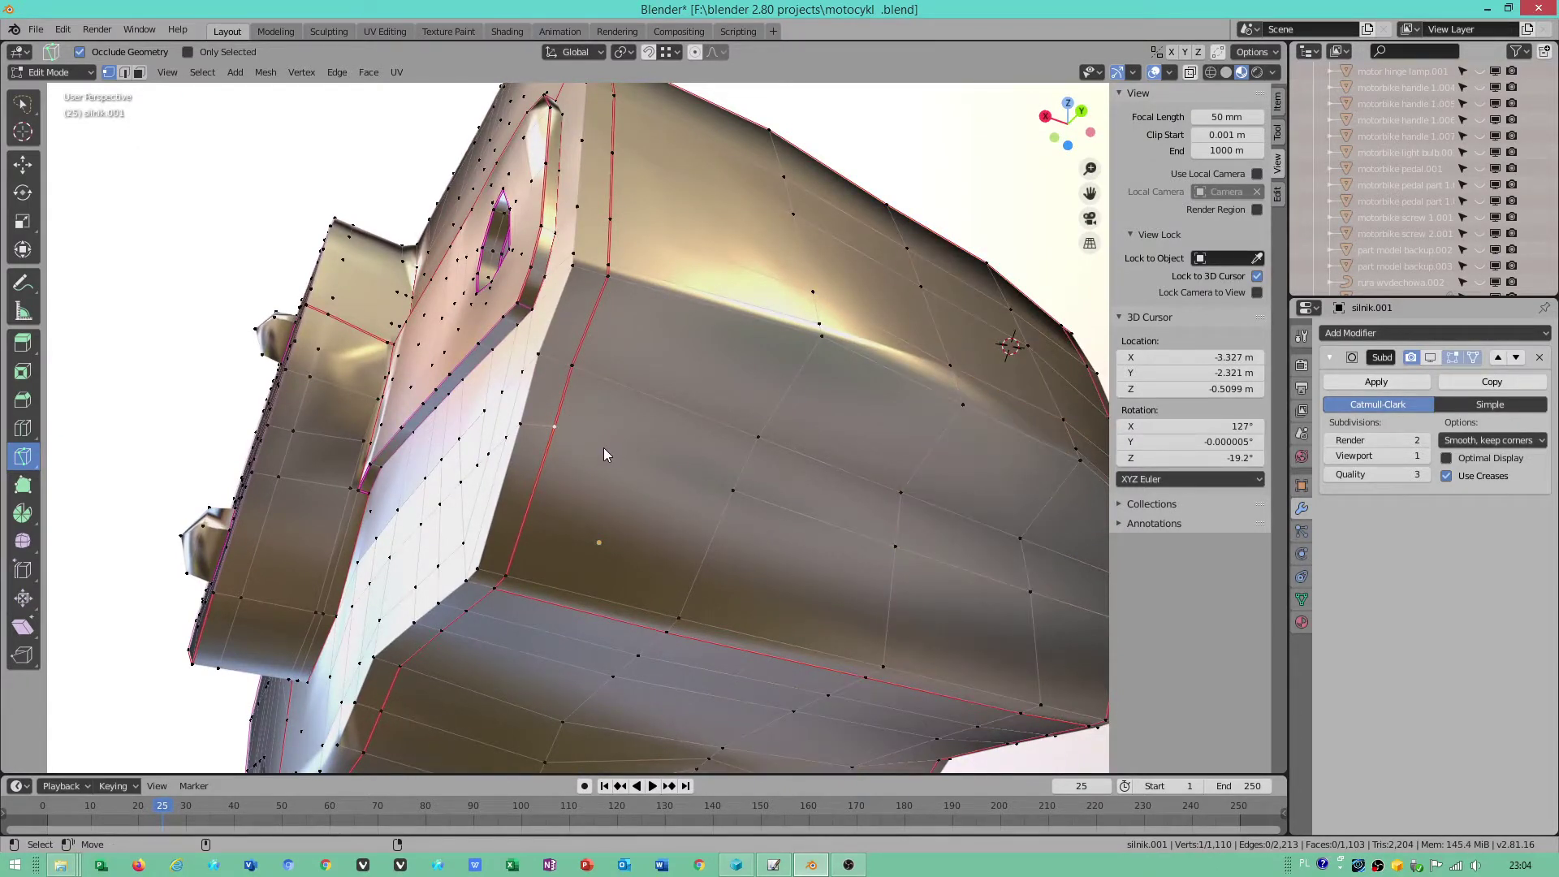
# - Nudge the casing's seam vertex and the neighbouring interior vertex very slightly with the Move tool
pyautogui.hotkey('shift', 'space')
pyautogui.press('g')
pyautogui.moveTo(536, 421); pyautogui.dragTo(536, 423)
pyautogui.click(732, 488)
pyautogui.moveTo(708, 479); pyautogui.dragTo(711, 481)
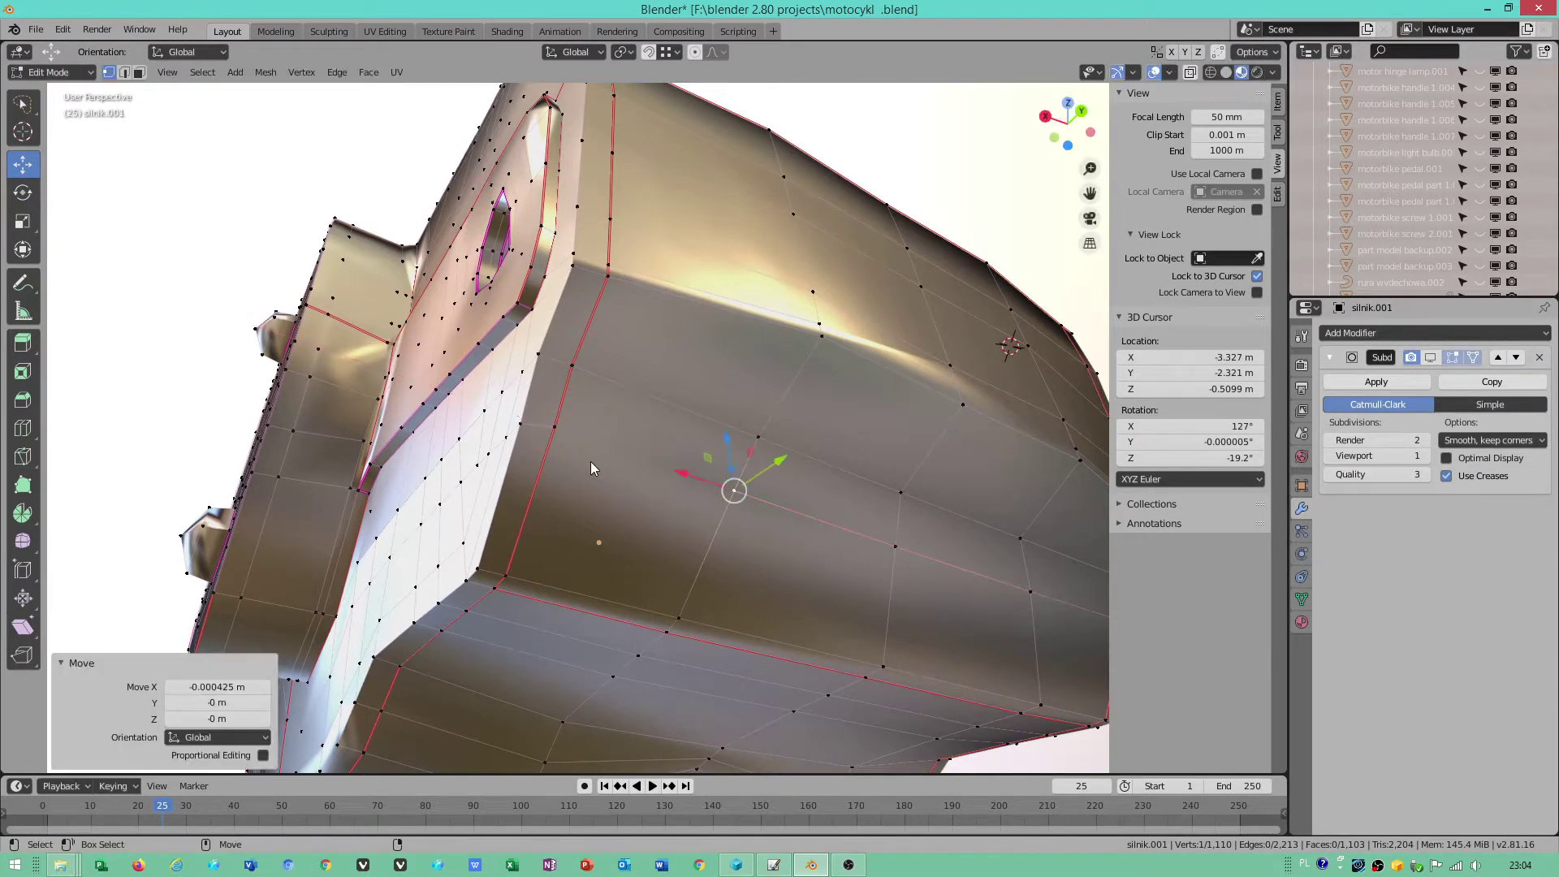
# - Try to knife-cut an edge from the seam vertex to the neighbouring interior vertex on the casing's lower side
pyautogui.click(593, 462)
pyautogui.press('k')
pyautogui.click(555, 426)
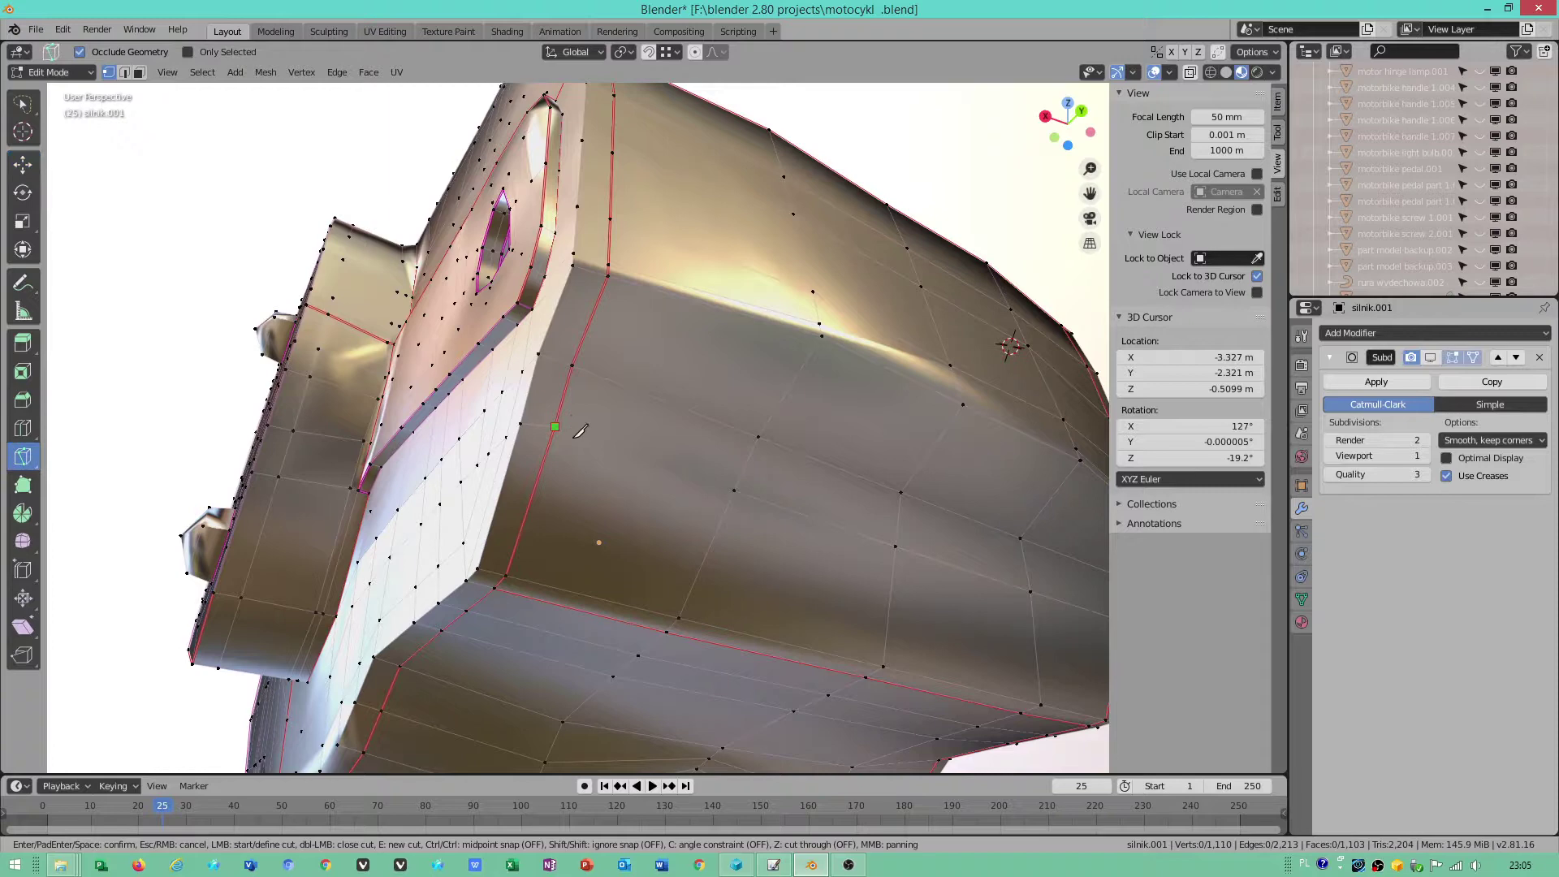
pyautogui.click(734, 490)
pyautogui.press('Return')
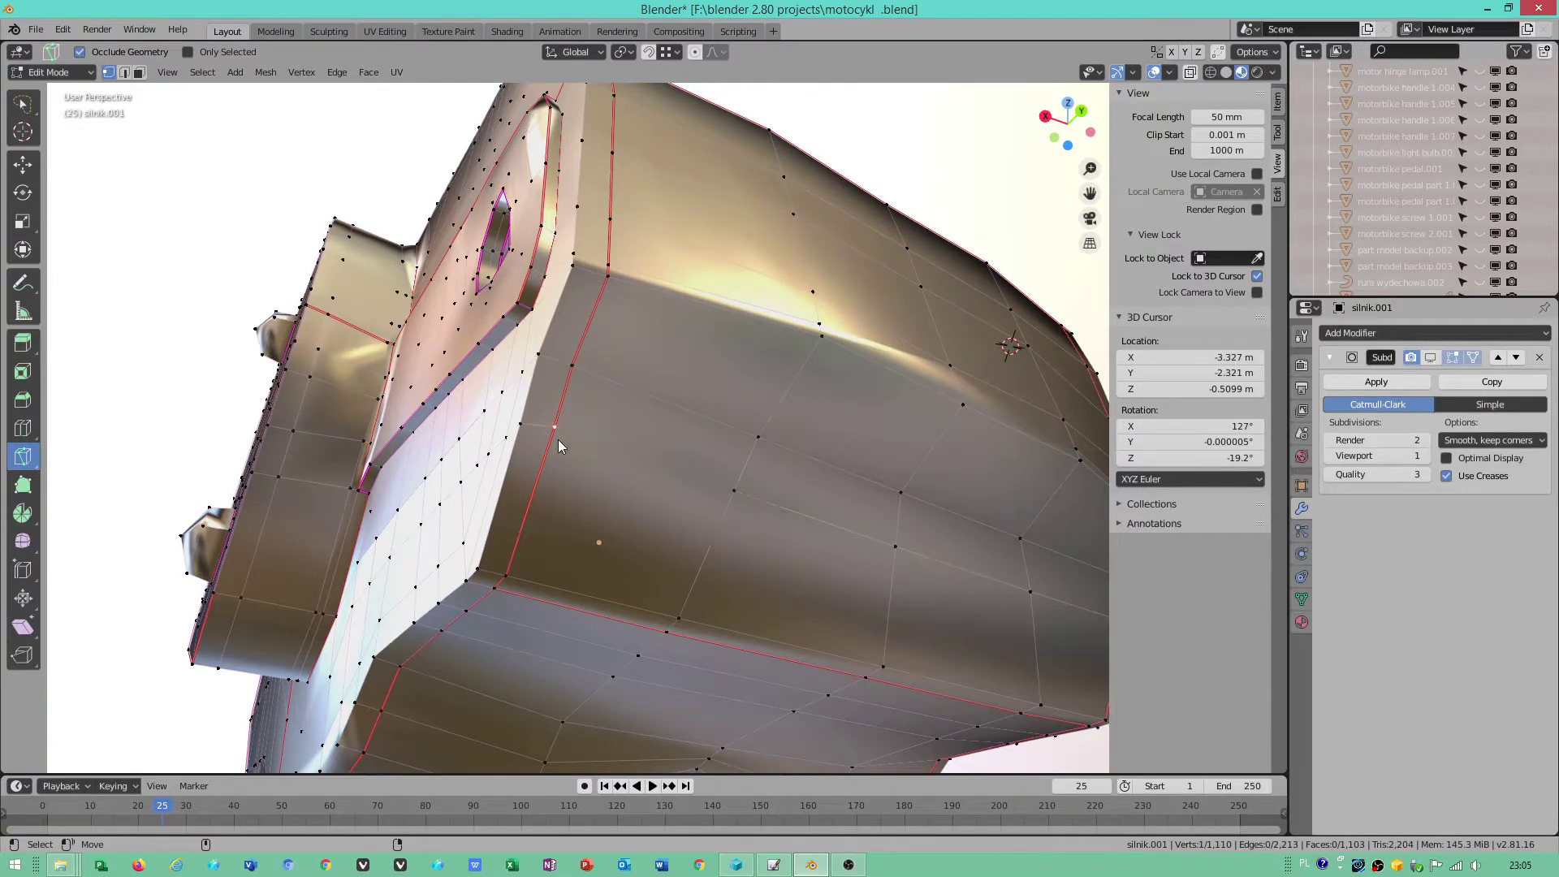
# - Select the entire engine mesh and display its vertex normals
pyautogui.press('a')
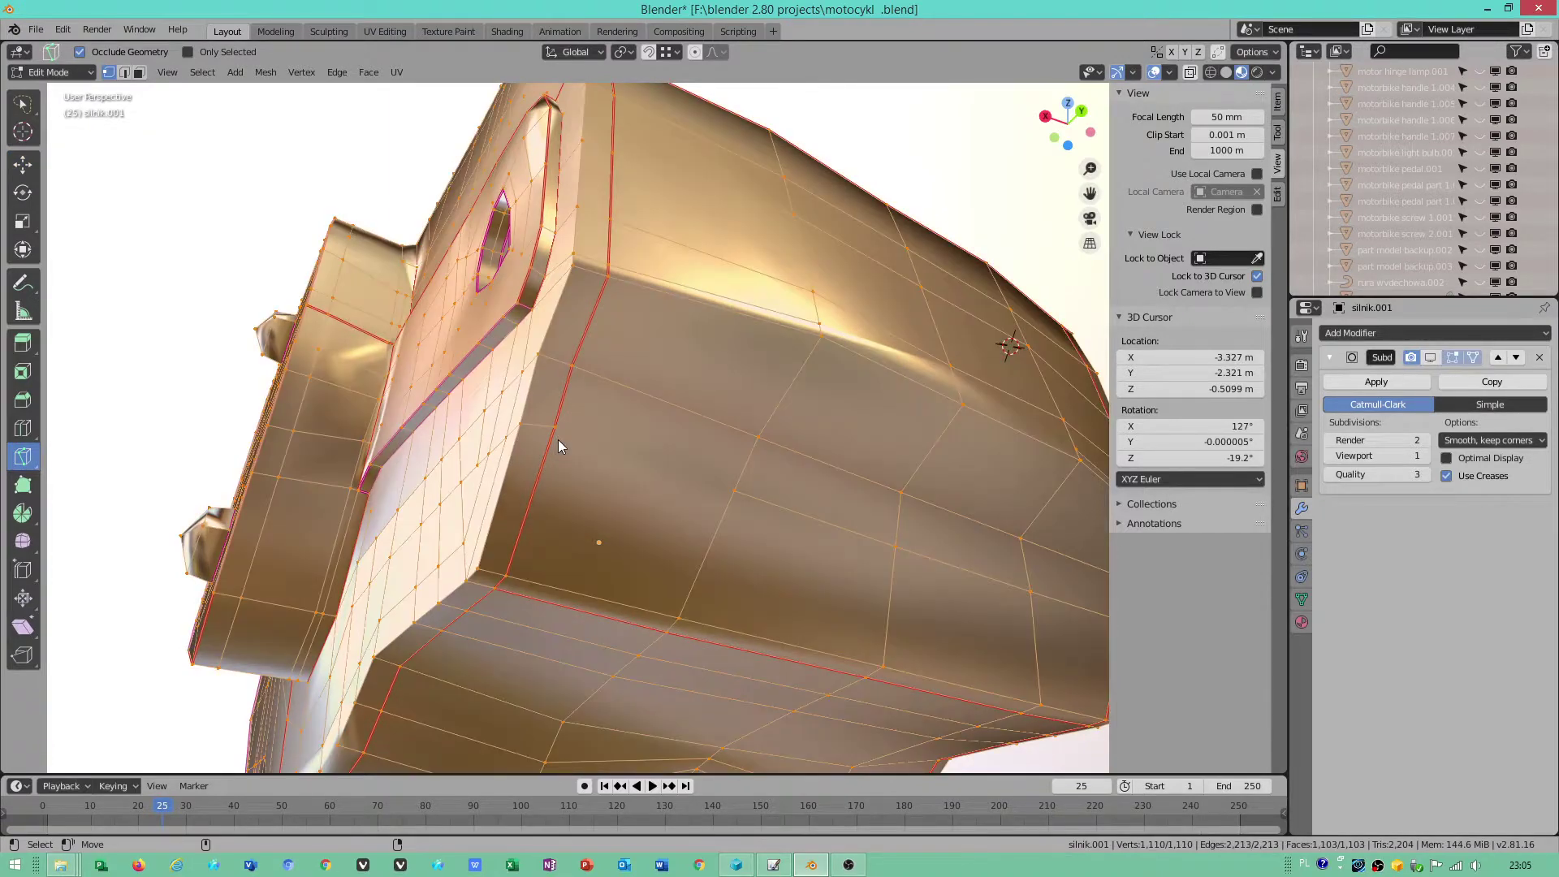
pyautogui.click(276, 78)
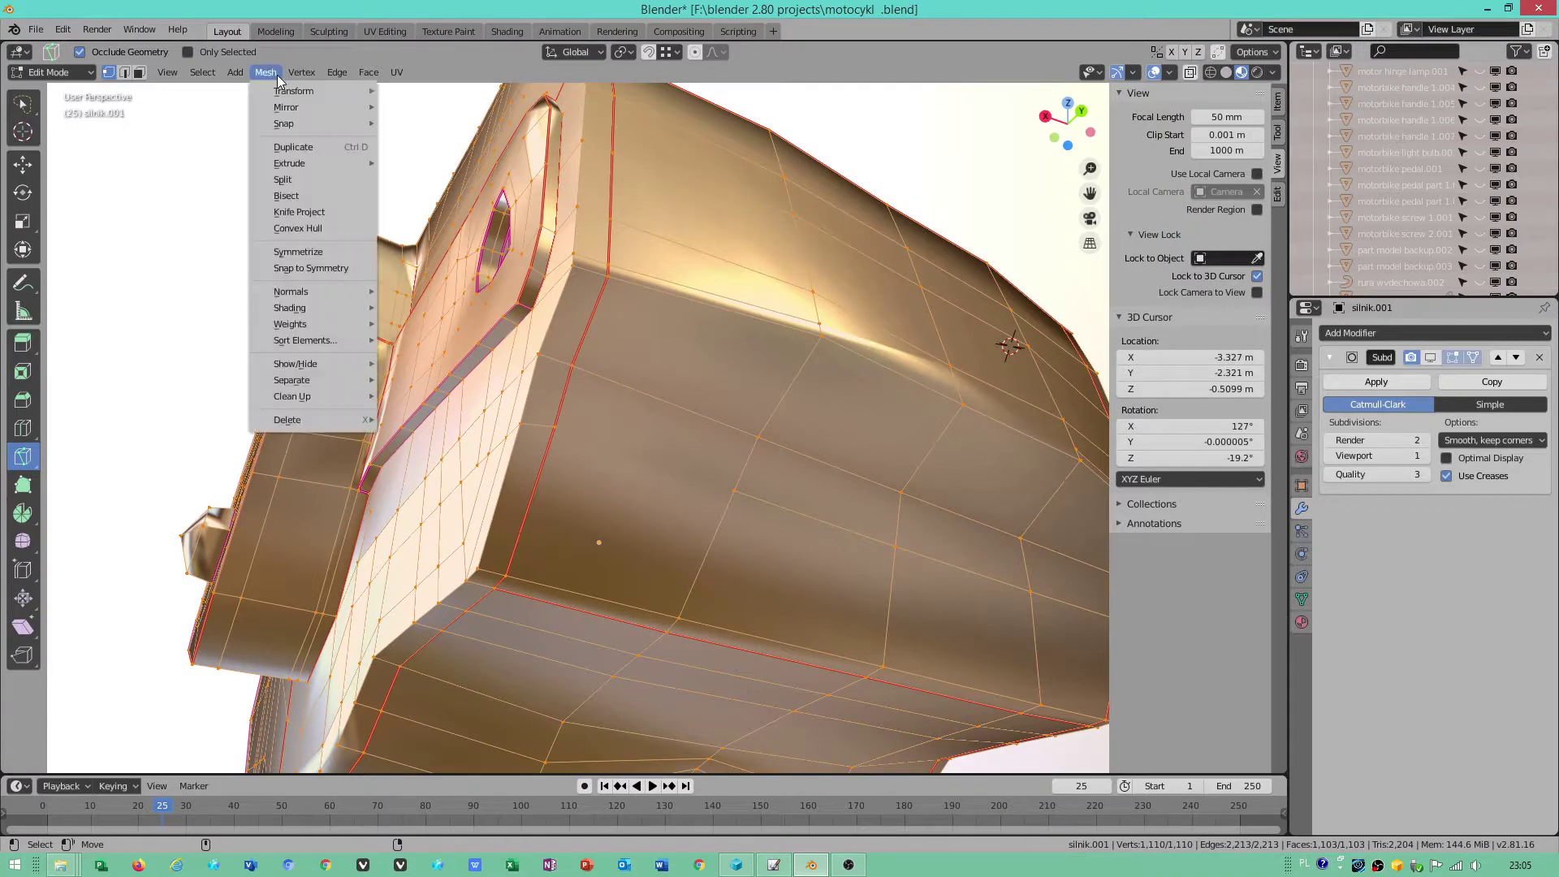
pyautogui.click(1170, 74)
pyautogui.press('n')
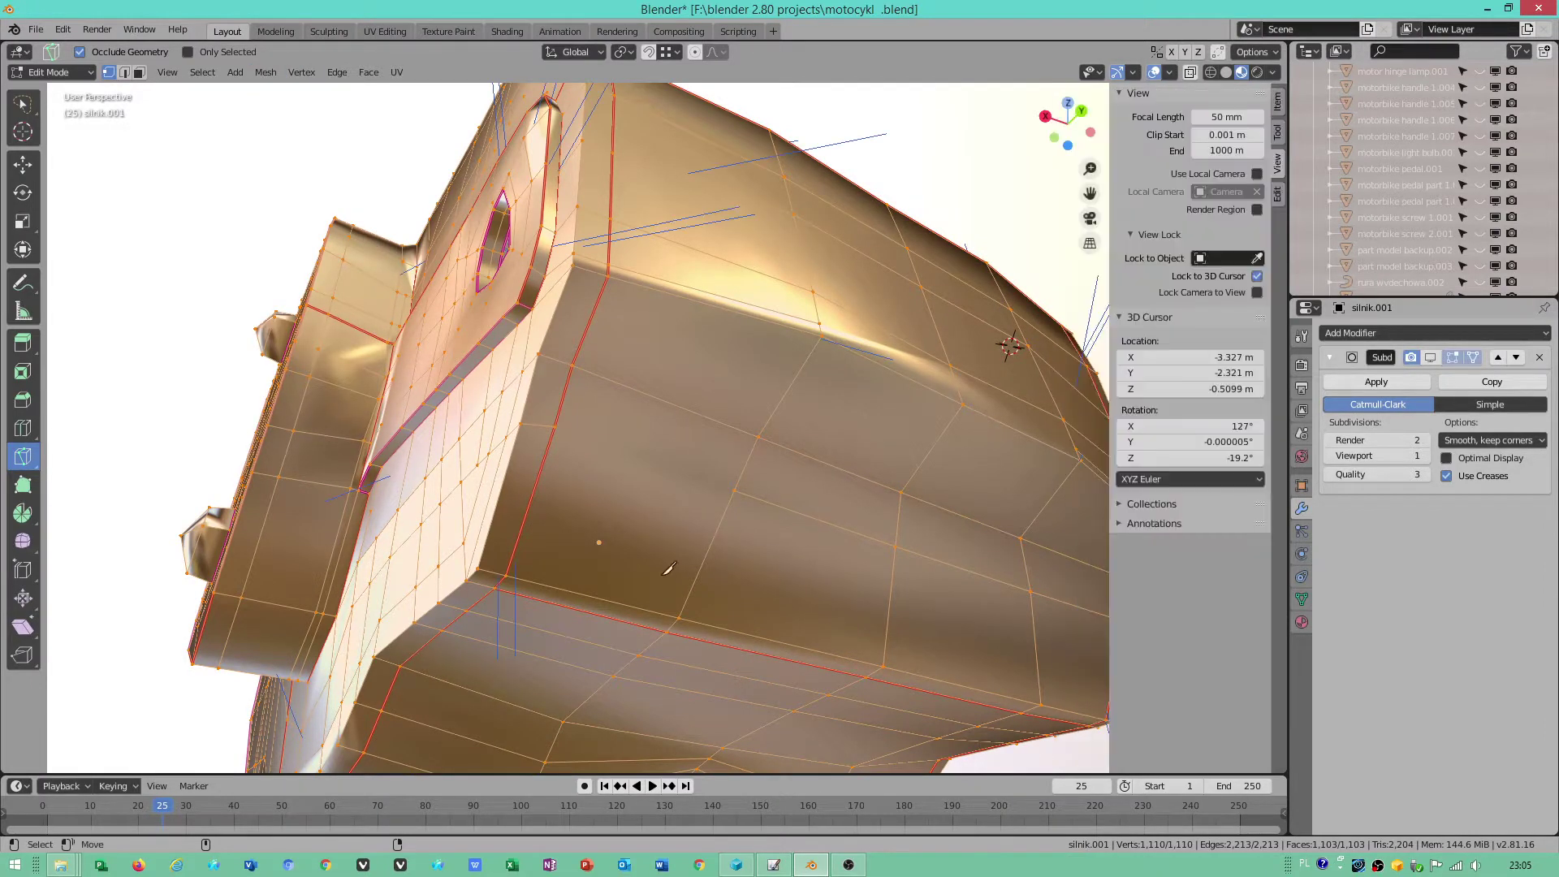
pyautogui.moveTo(668, 568); pyautogui.dragTo(800, 507, button='middle')
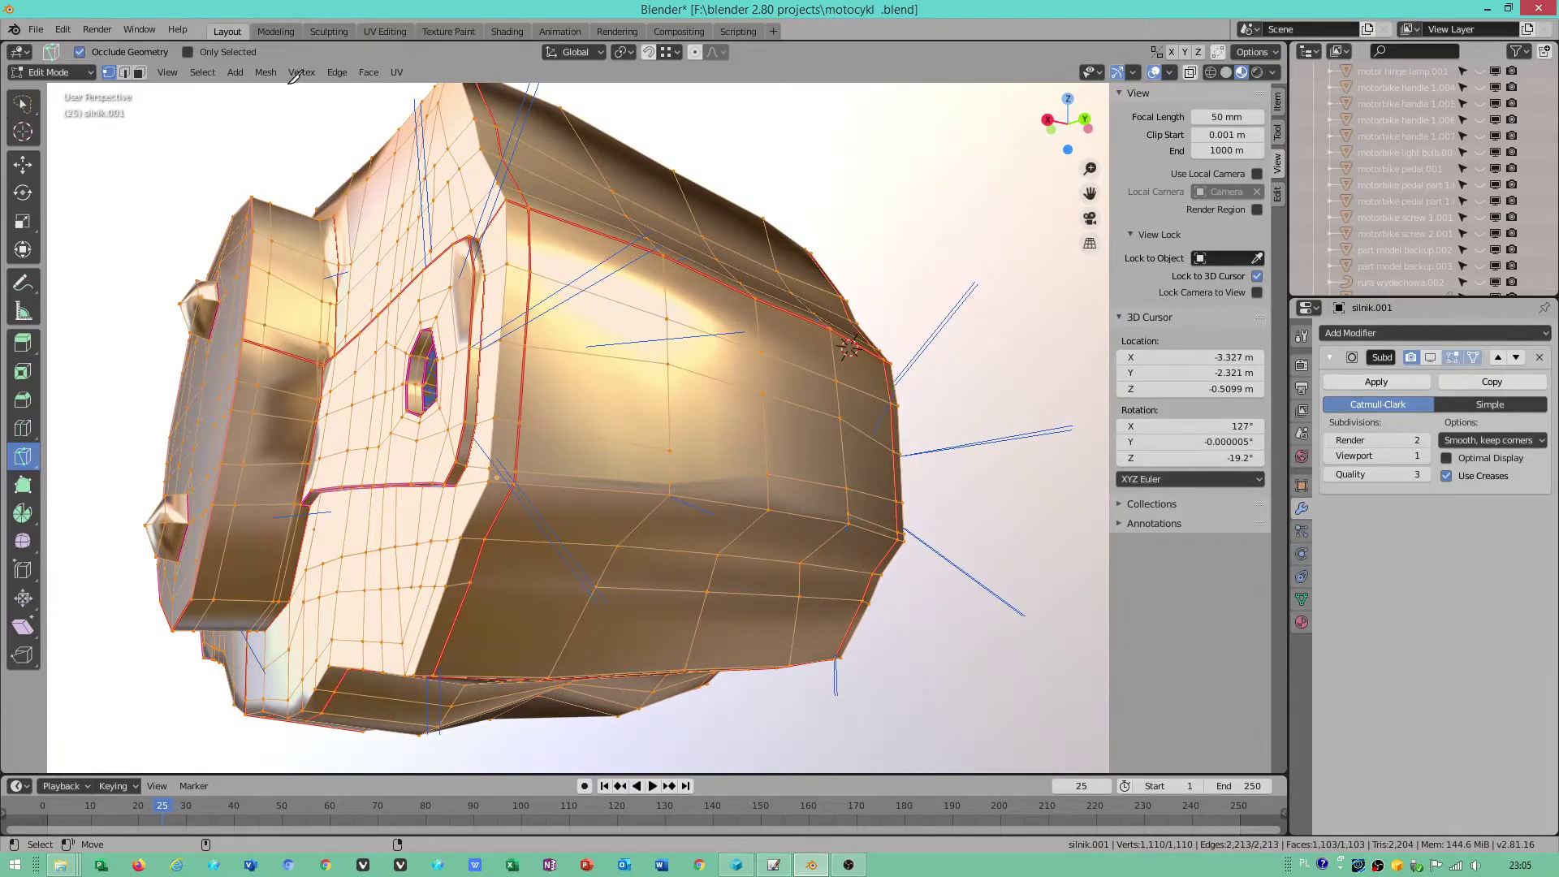
# - Recalculate the normals of the whole engine mesh to point outside and check them around the model
pyautogui.click(267, 73)
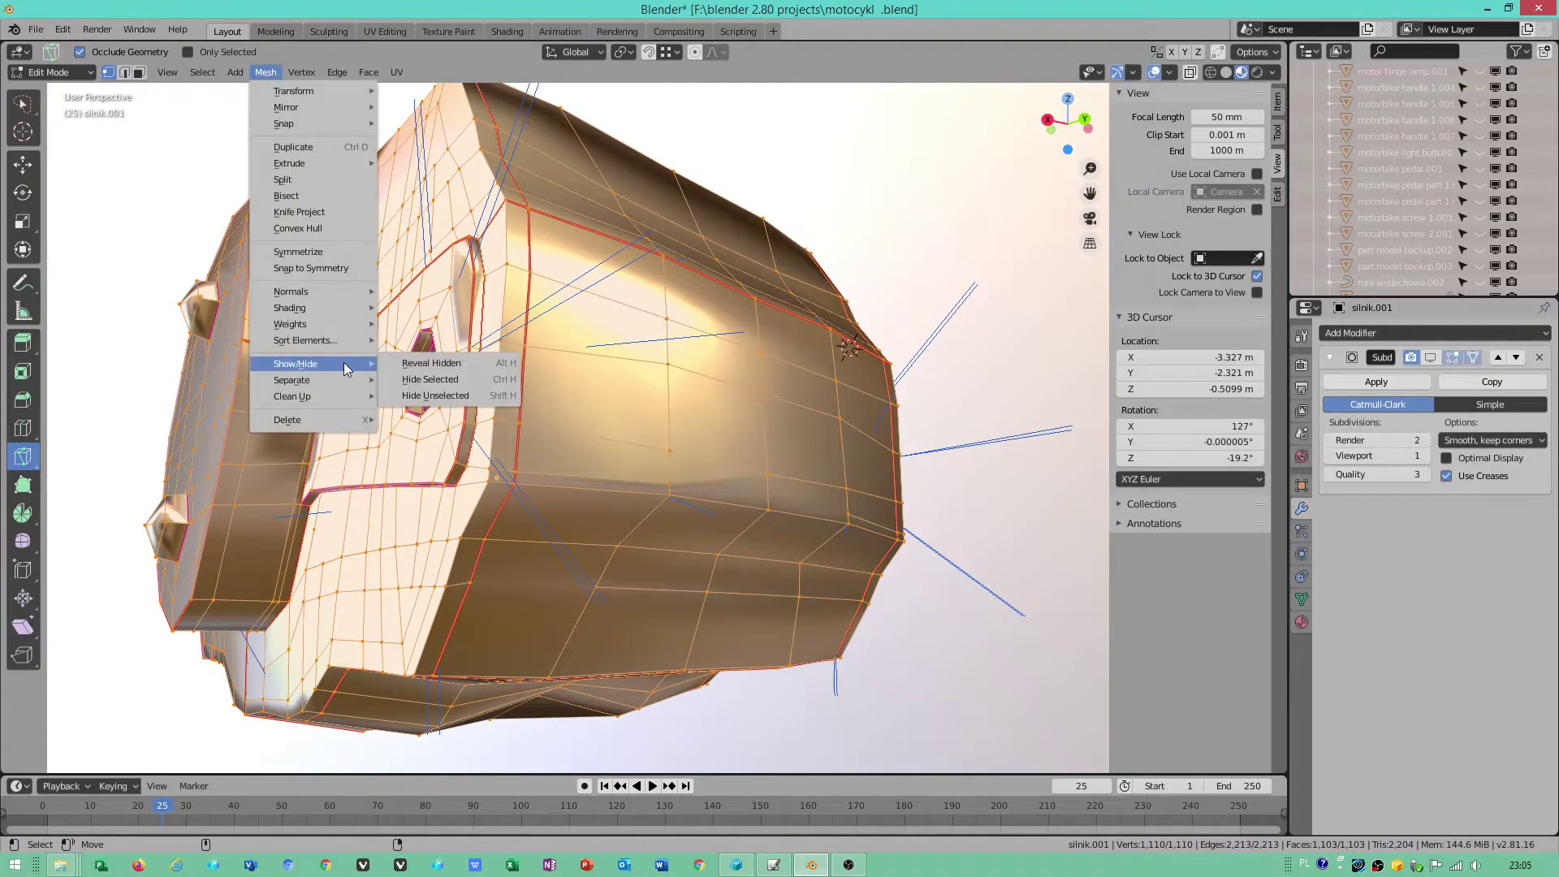
pyautogui.moveTo(347, 291)
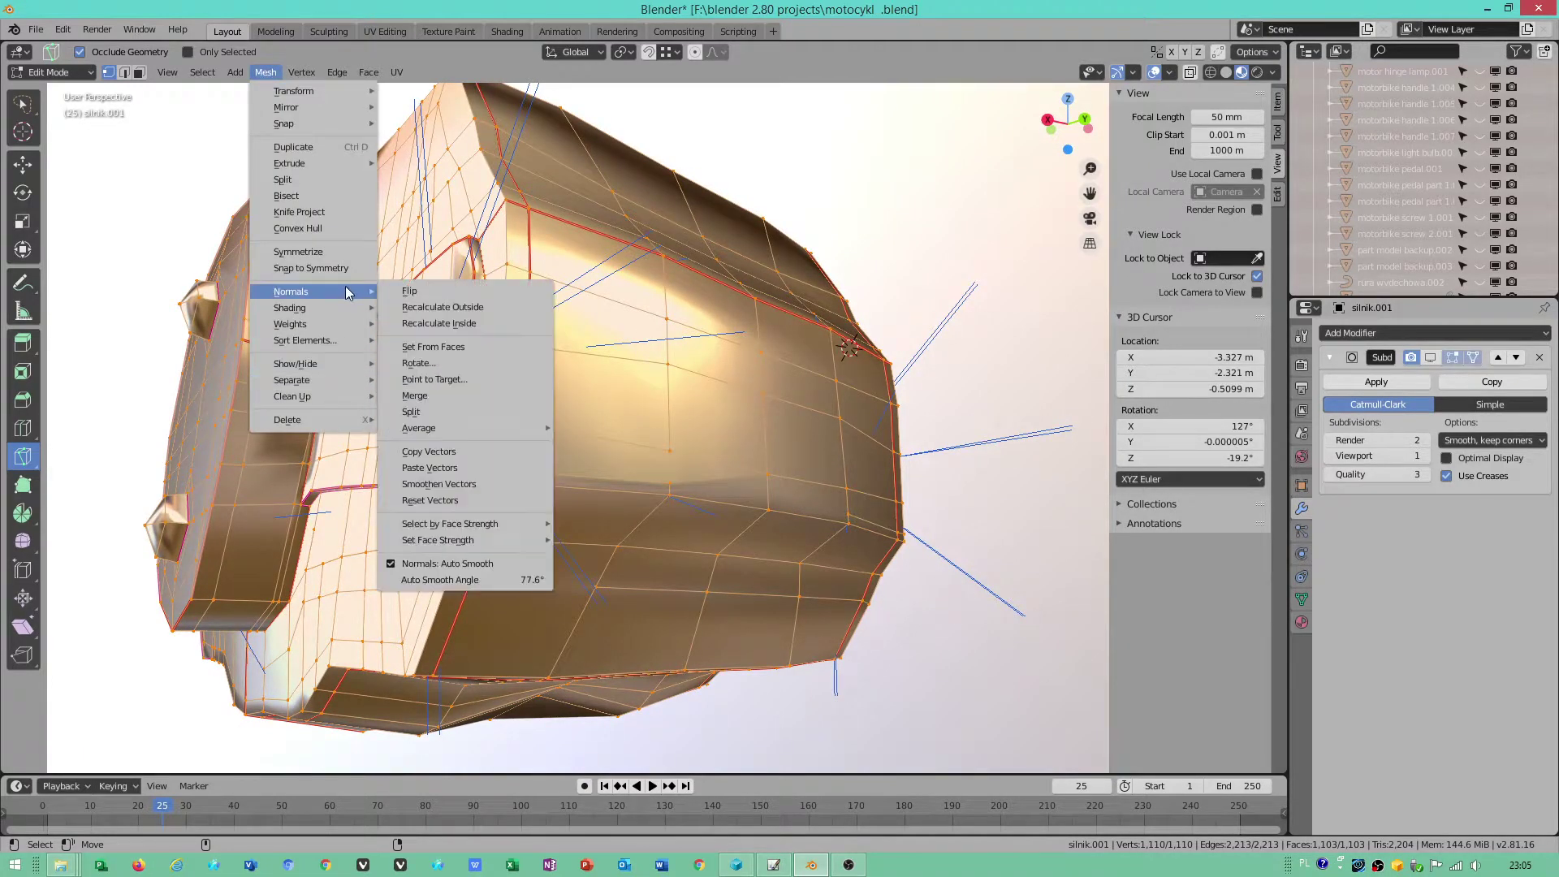
pyautogui.click(451, 307)
pyautogui.moveTo(687, 433); pyautogui.dragTo(1018, 459, button='middle')
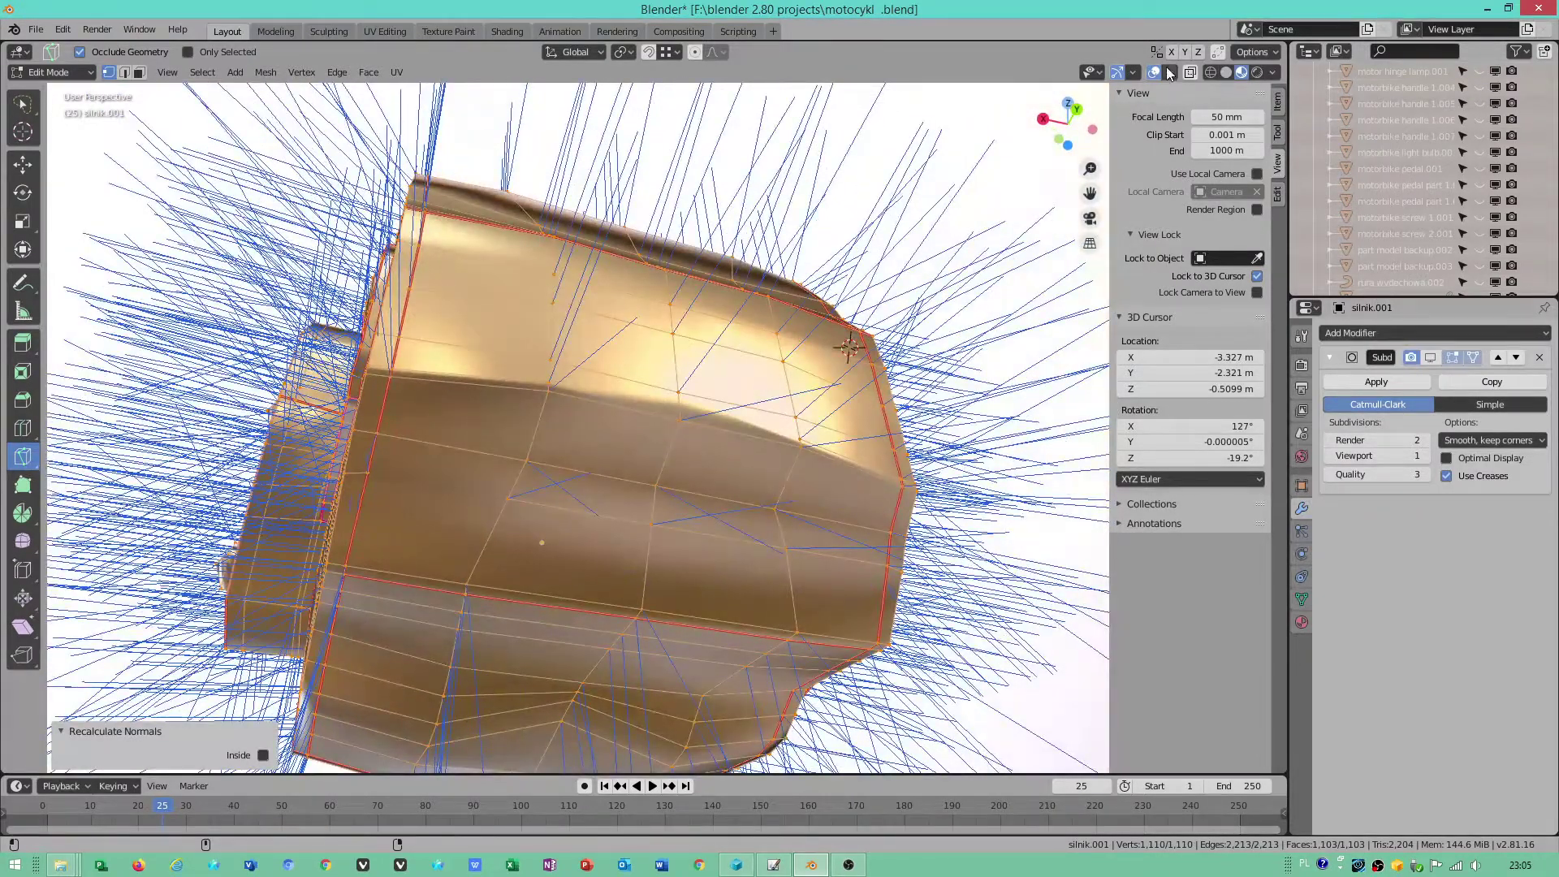
pyautogui.moveTo(890, 424); pyautogui.dragTo(1110, 132, button='middle')
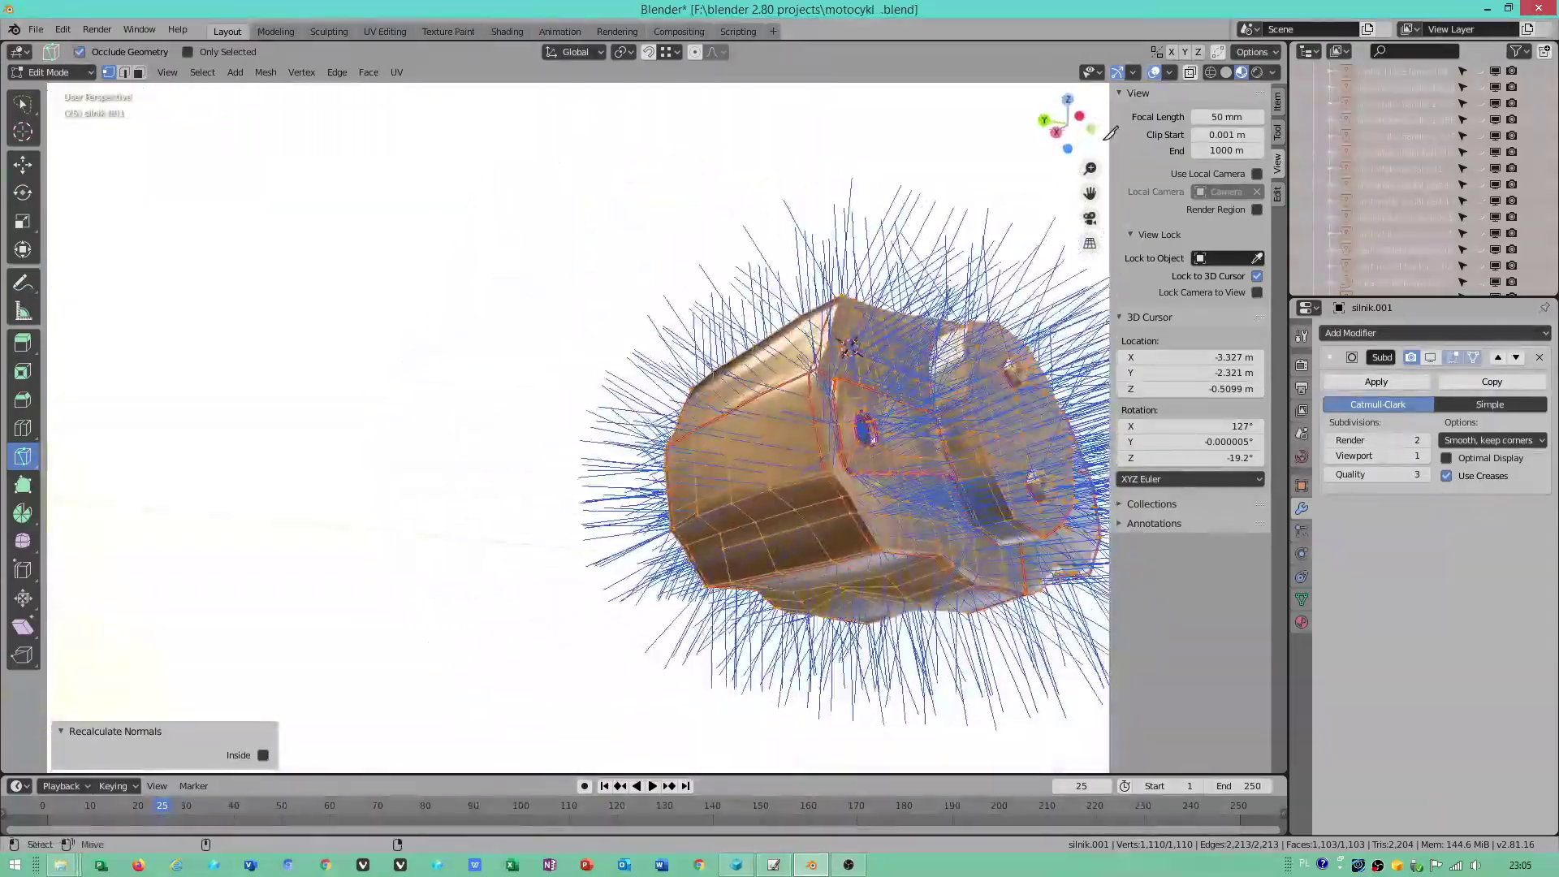
# - Shorten the displayed normals to size 0.01, examine their direction around the engine, and hide the vertex normals
pyautogui.click(1173, 73)
pyautogui.moveTo(1177, 693); pyautogui.dragTo(1157, 693)
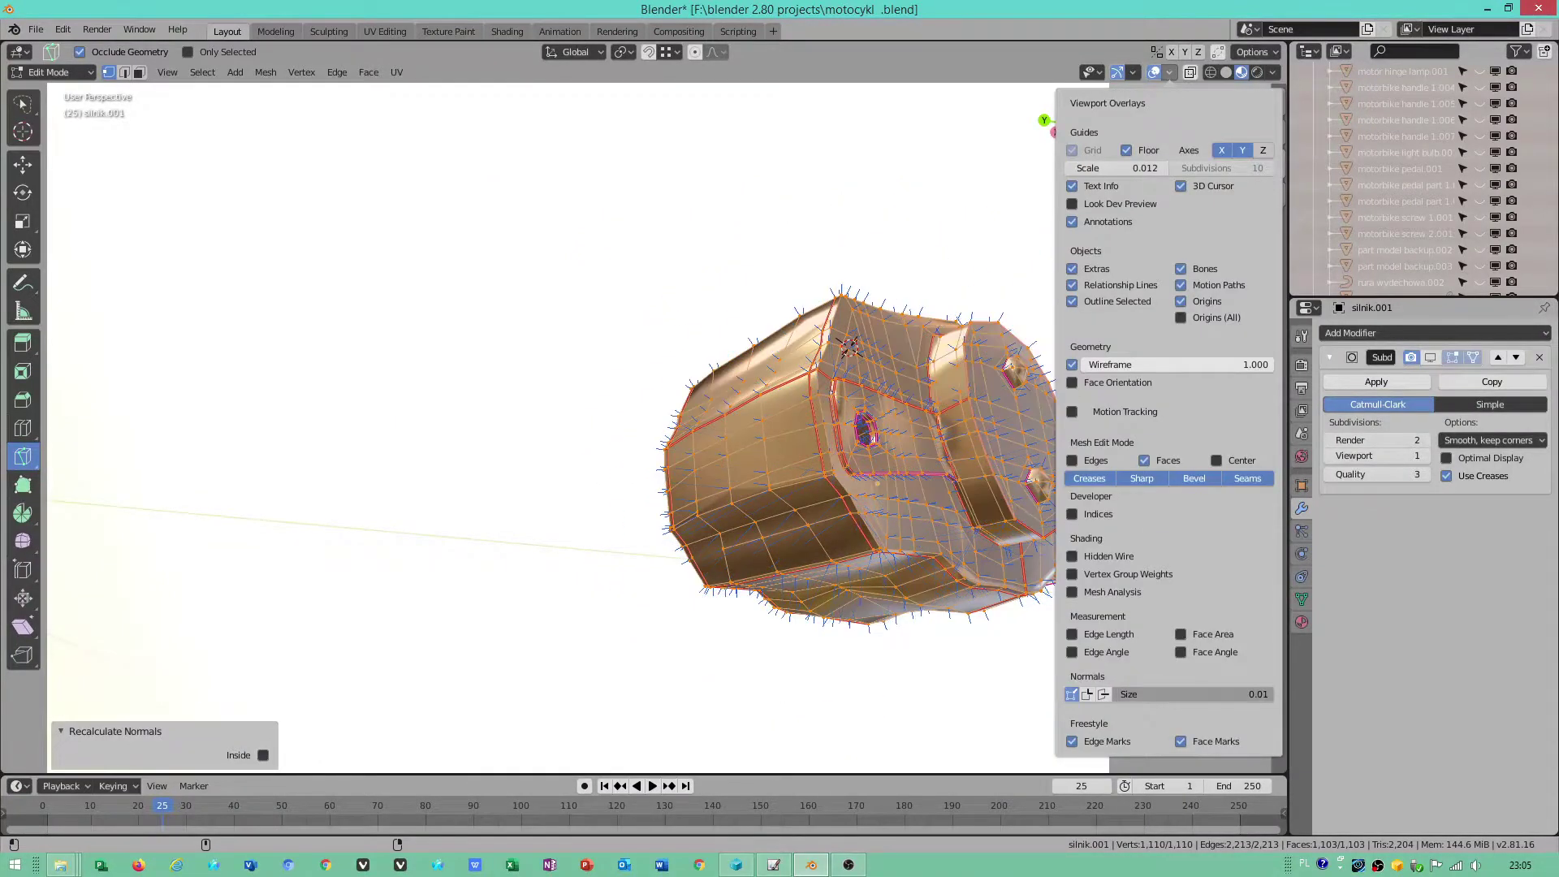
pyautogui.moveTo(1027, 625); pyautogui.dragTo(875, 596, button='middle')
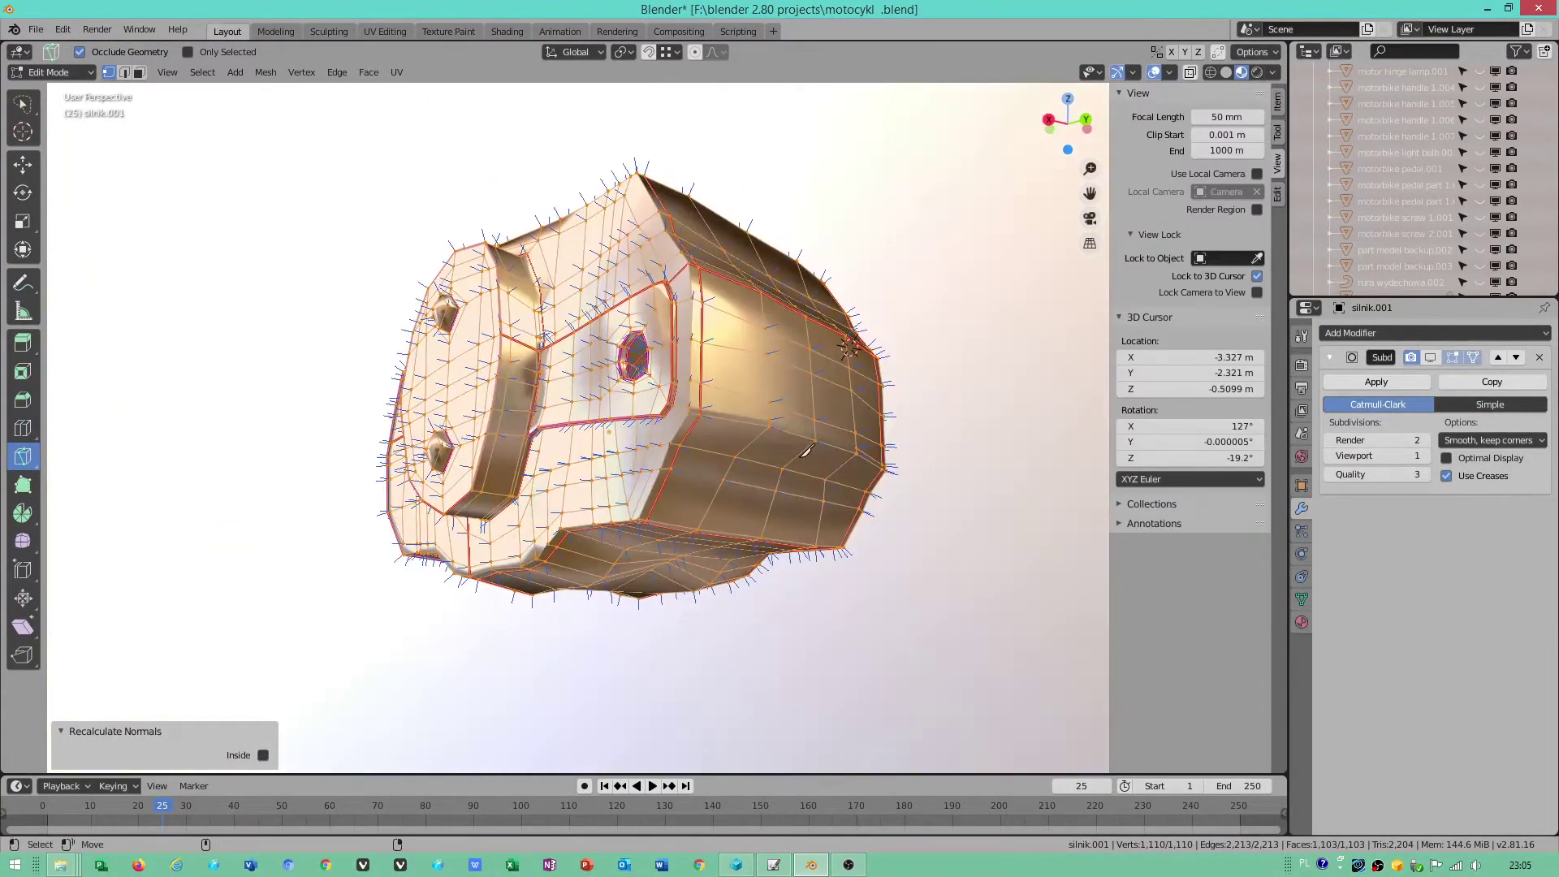
pyautogui.scroll(1, 802, 447)
pyautogui.moveTo(802, 448); pyautogui.dragTo(1011, 111, button='middle')
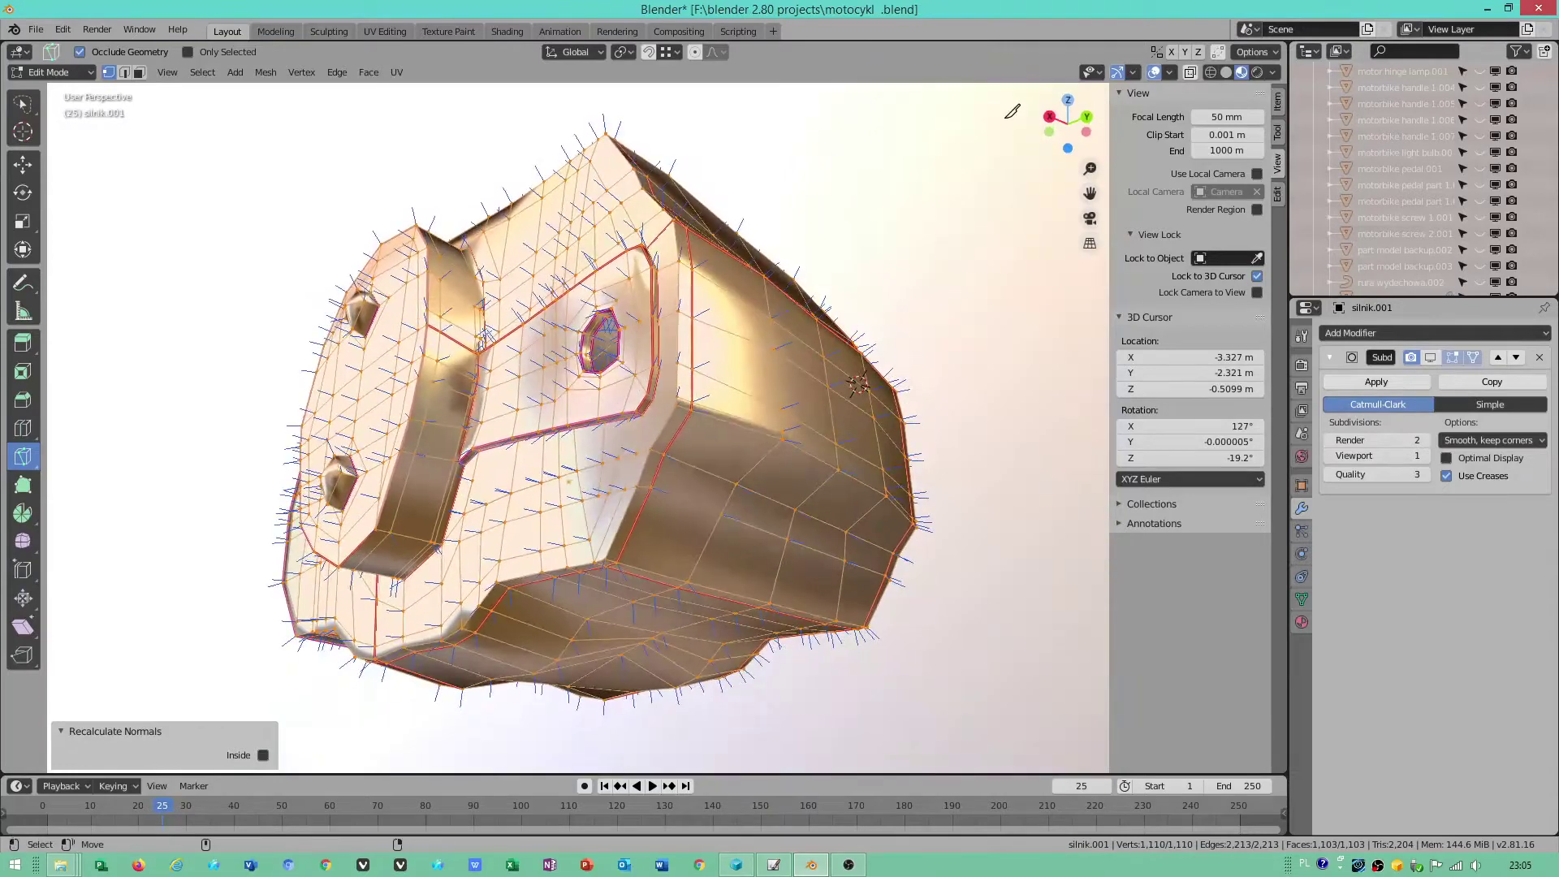
pyautogui.click(1170, 73)
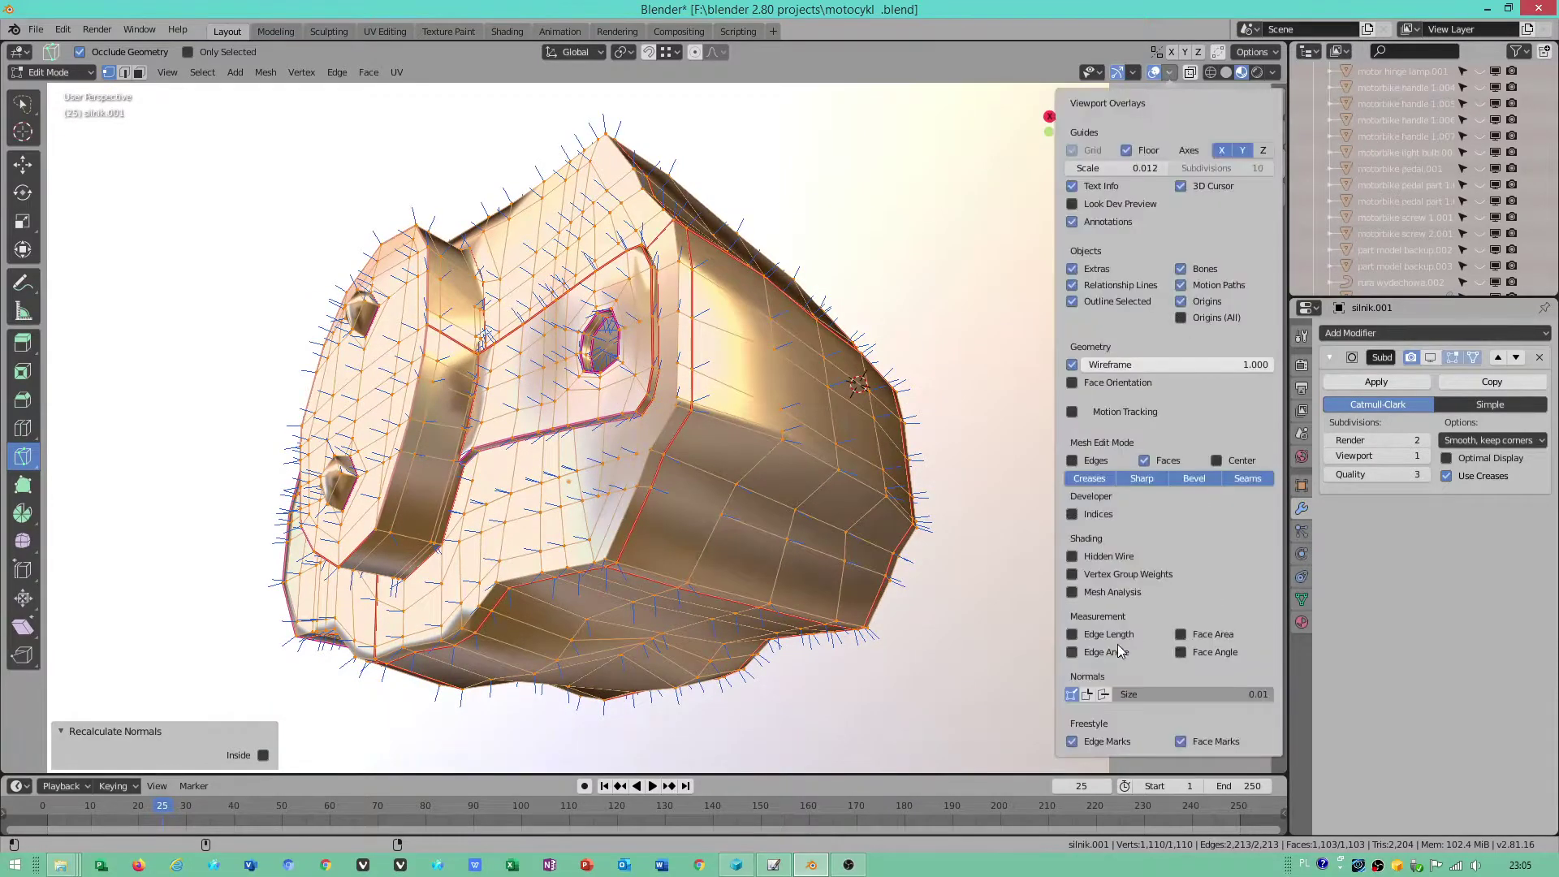
pyautogui.click(1072, 695)
# - Knife-cut an edge from the red seam vertex to the neighbouring interior vertex on the casing's lower side
pyautogui.press('k')
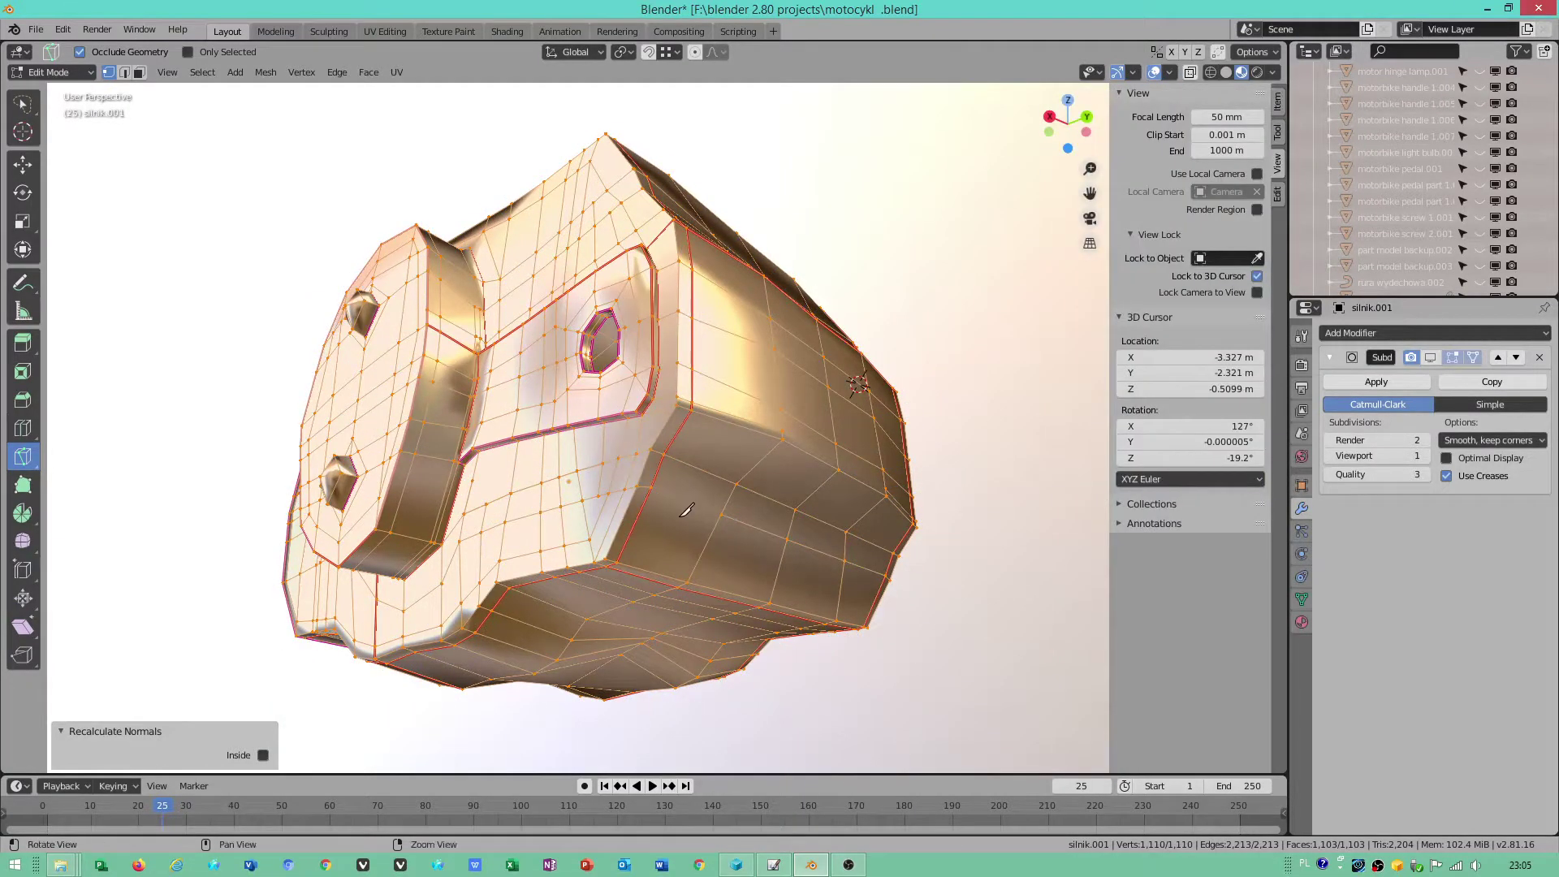
pyautogui.scroll(2, 650, 528)
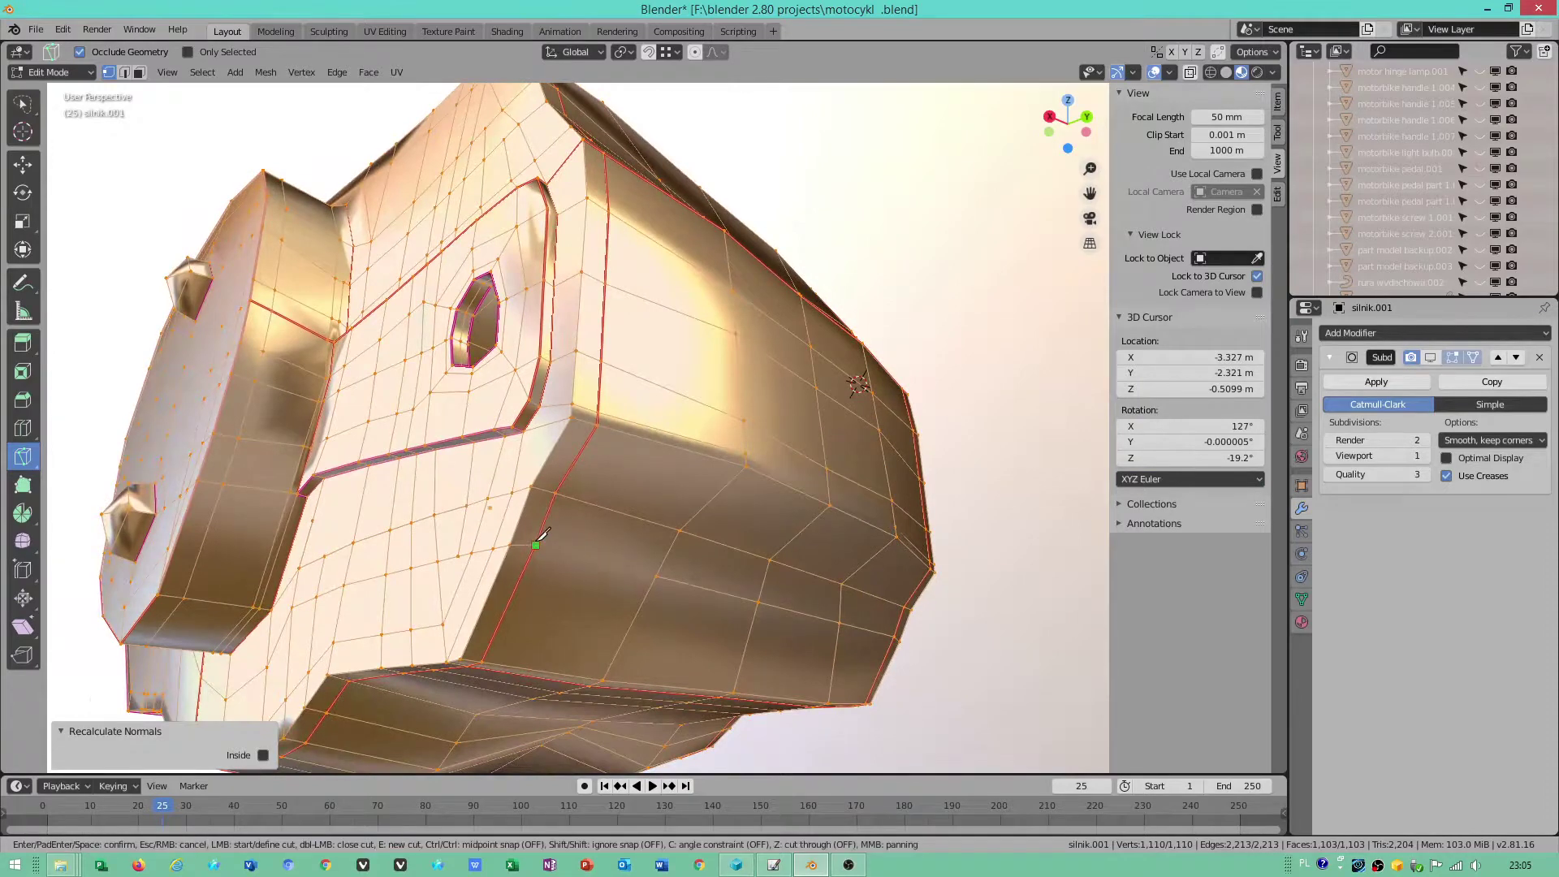
pyautogui.click(657, 576)
pyautogui.press('Return')
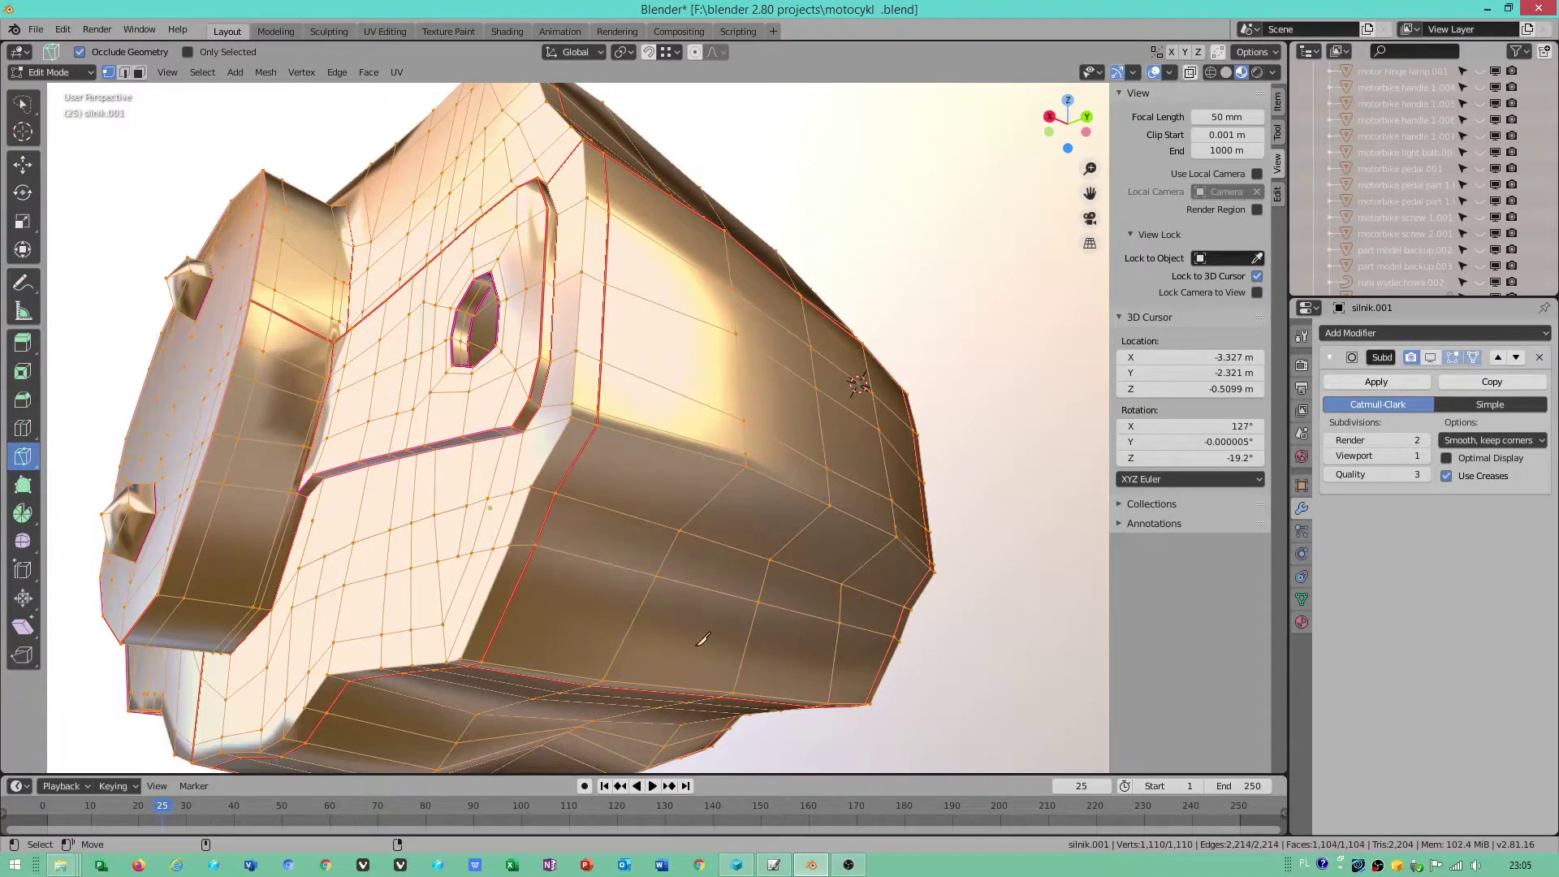
# - Knife-cut a line across the two central faces just above the horizontal ridge on the casing's outer side
pyautogui.scroll(-3, 713, 610)
pyautogui.keyDown('alt'); pyautogui.moveTo(713, 611); pyautogui.dragTo(707, 516, button='middle'); pyautogui.keyUp('alt')
pyautogui.scroll(3, 773, 486)
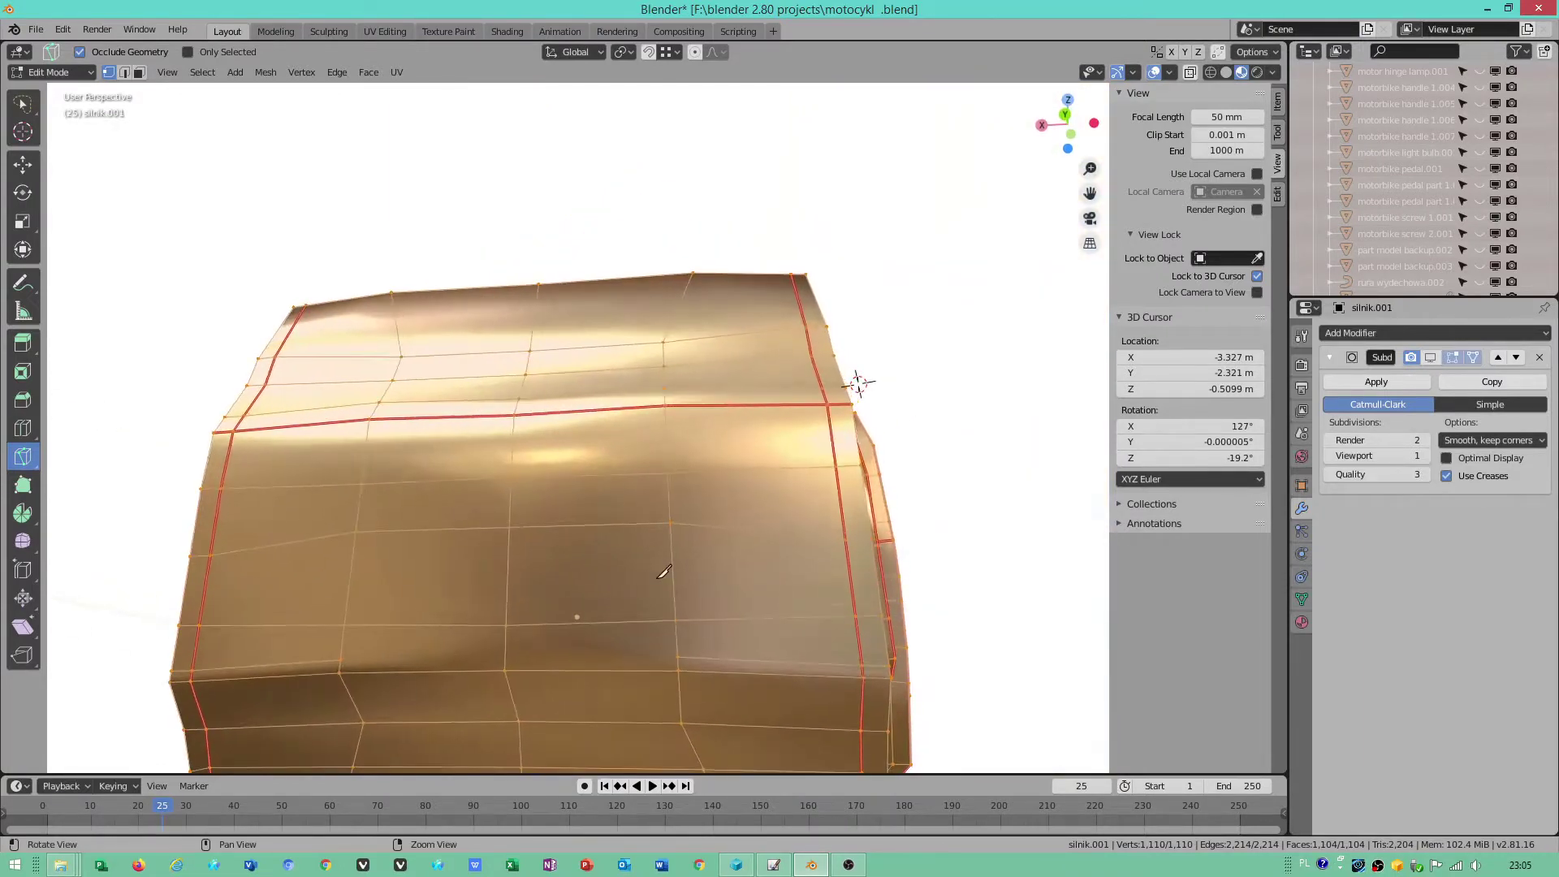
pyautogui.keyDown('shift'); pyautogui.moveTo(646, 571); pyautogui.dragTo(795, 428, button='middle'); pyautogui.keyUp('shift')
pyautogui.click(553, 478)
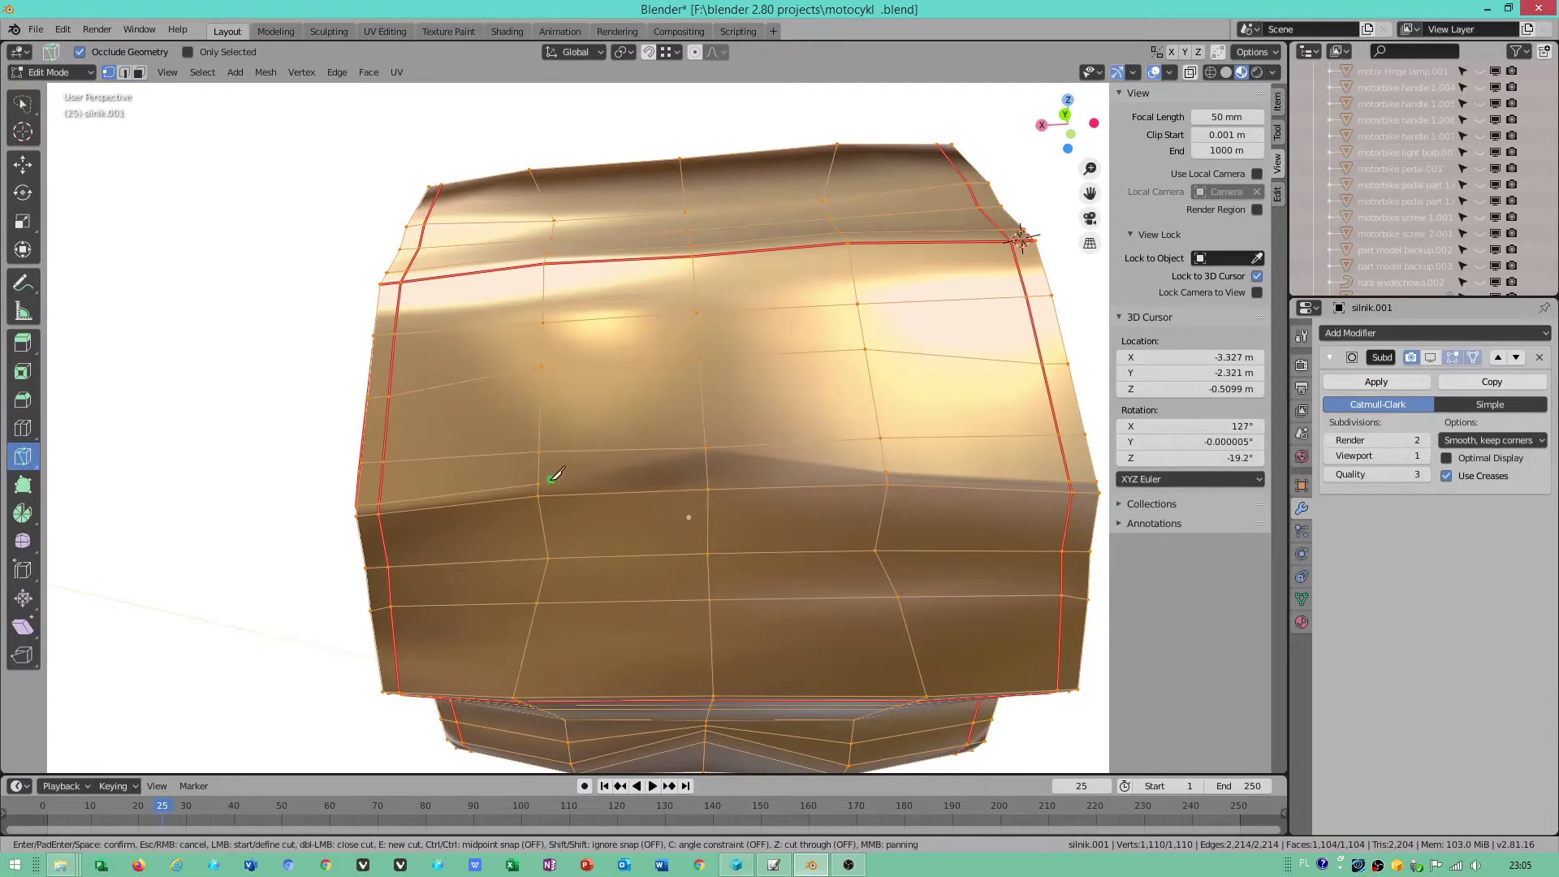
pyautogui.click(885, 471)
pyautogui.press('Return')
# - Apply the engine's scale in Object Mode and return to Edit Mode
pyautogui.click(88, 66)
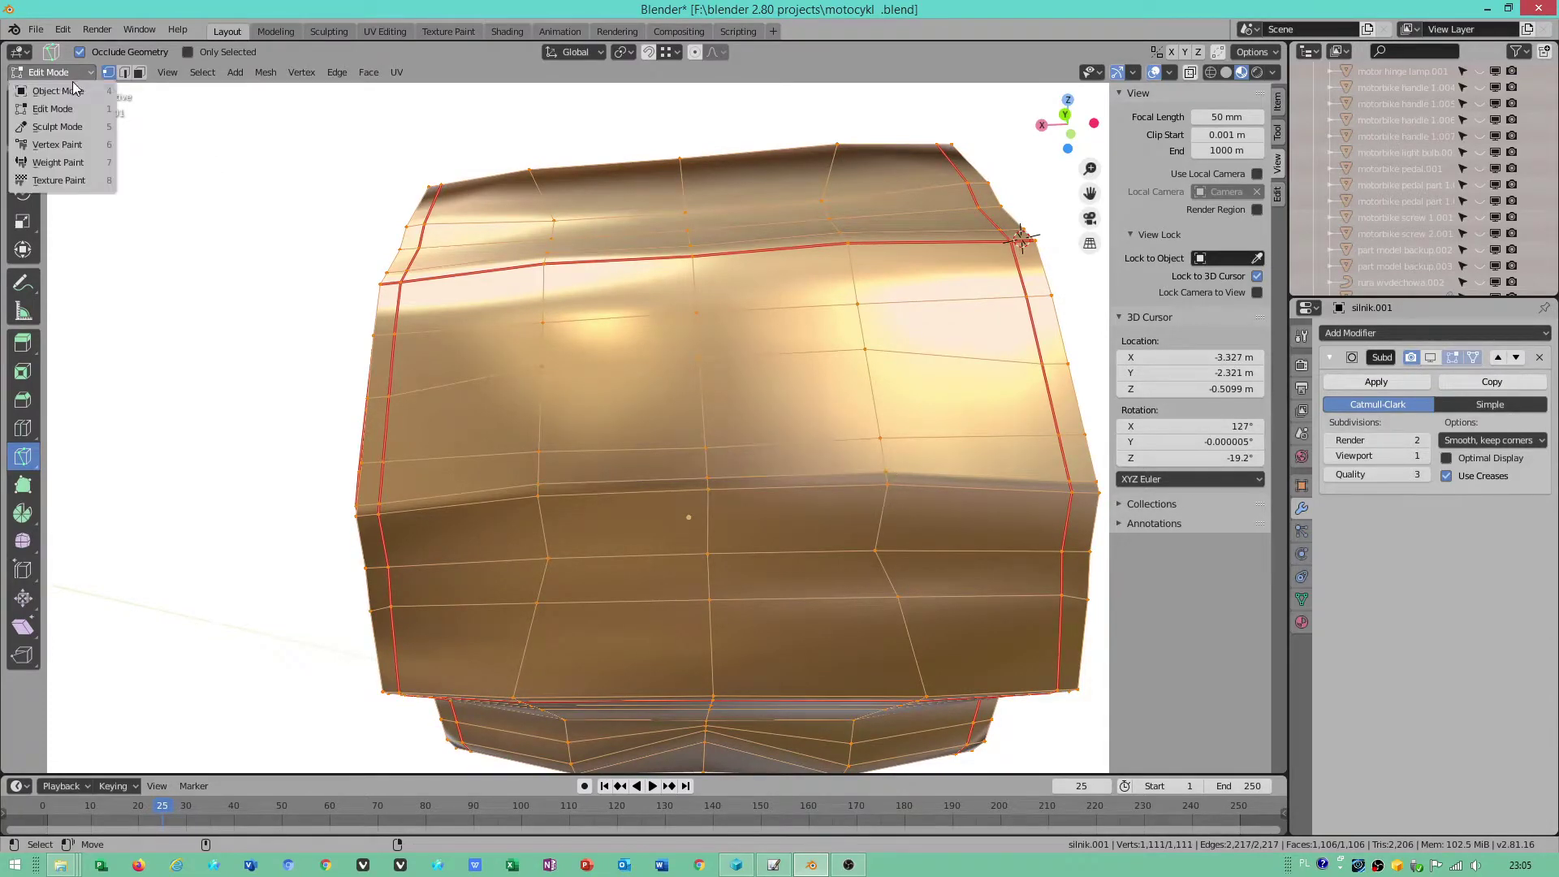
pyautogui.click(71, 78)
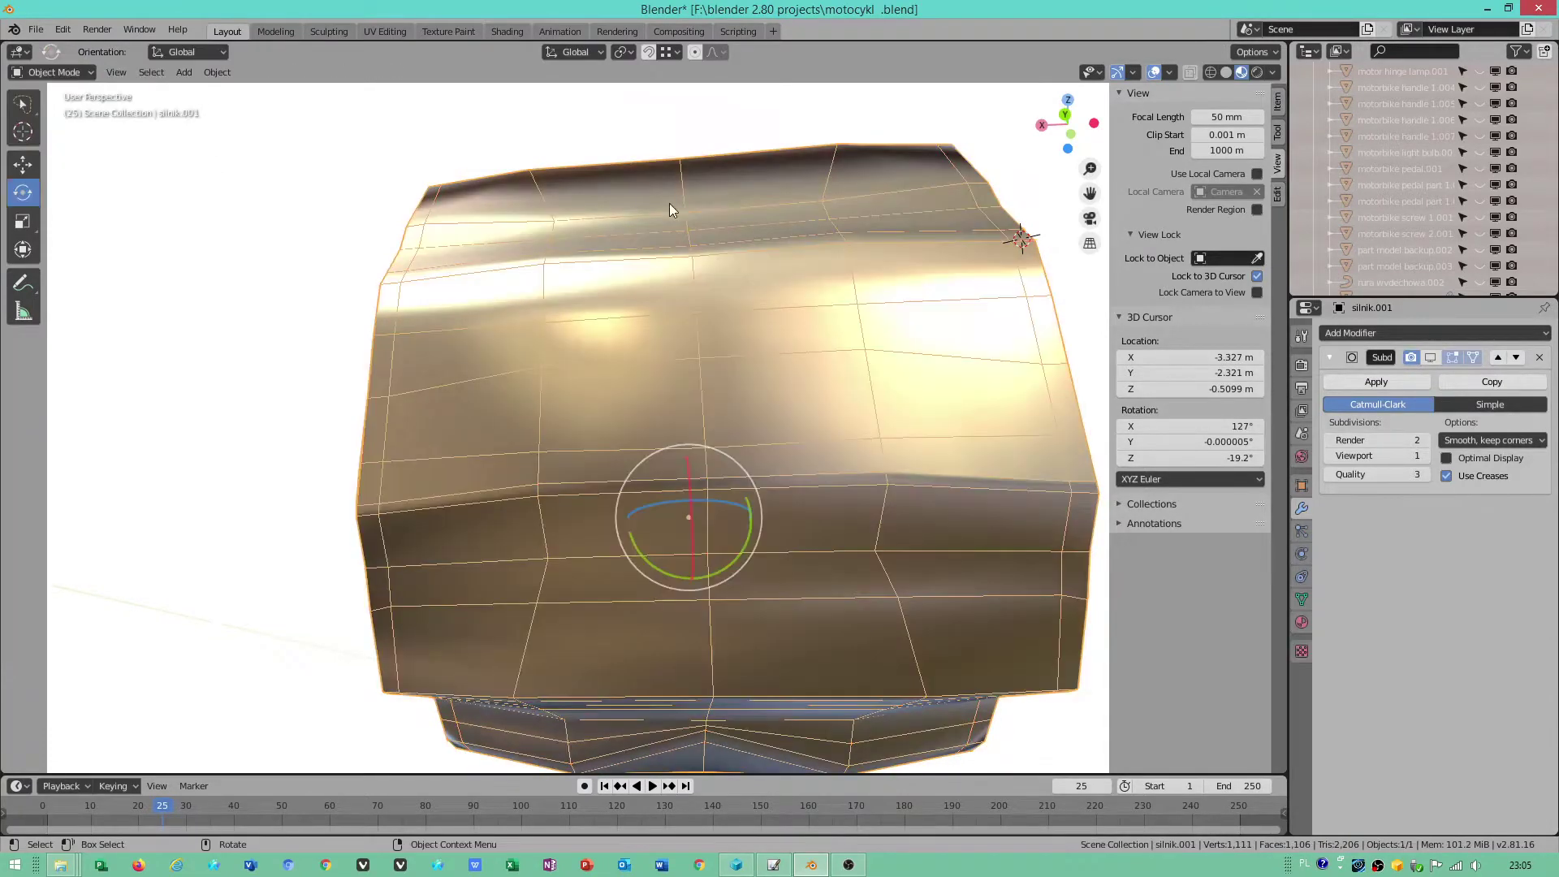
pyautogui.click(218, 71)
pyautogui.moveTo(245, 177)
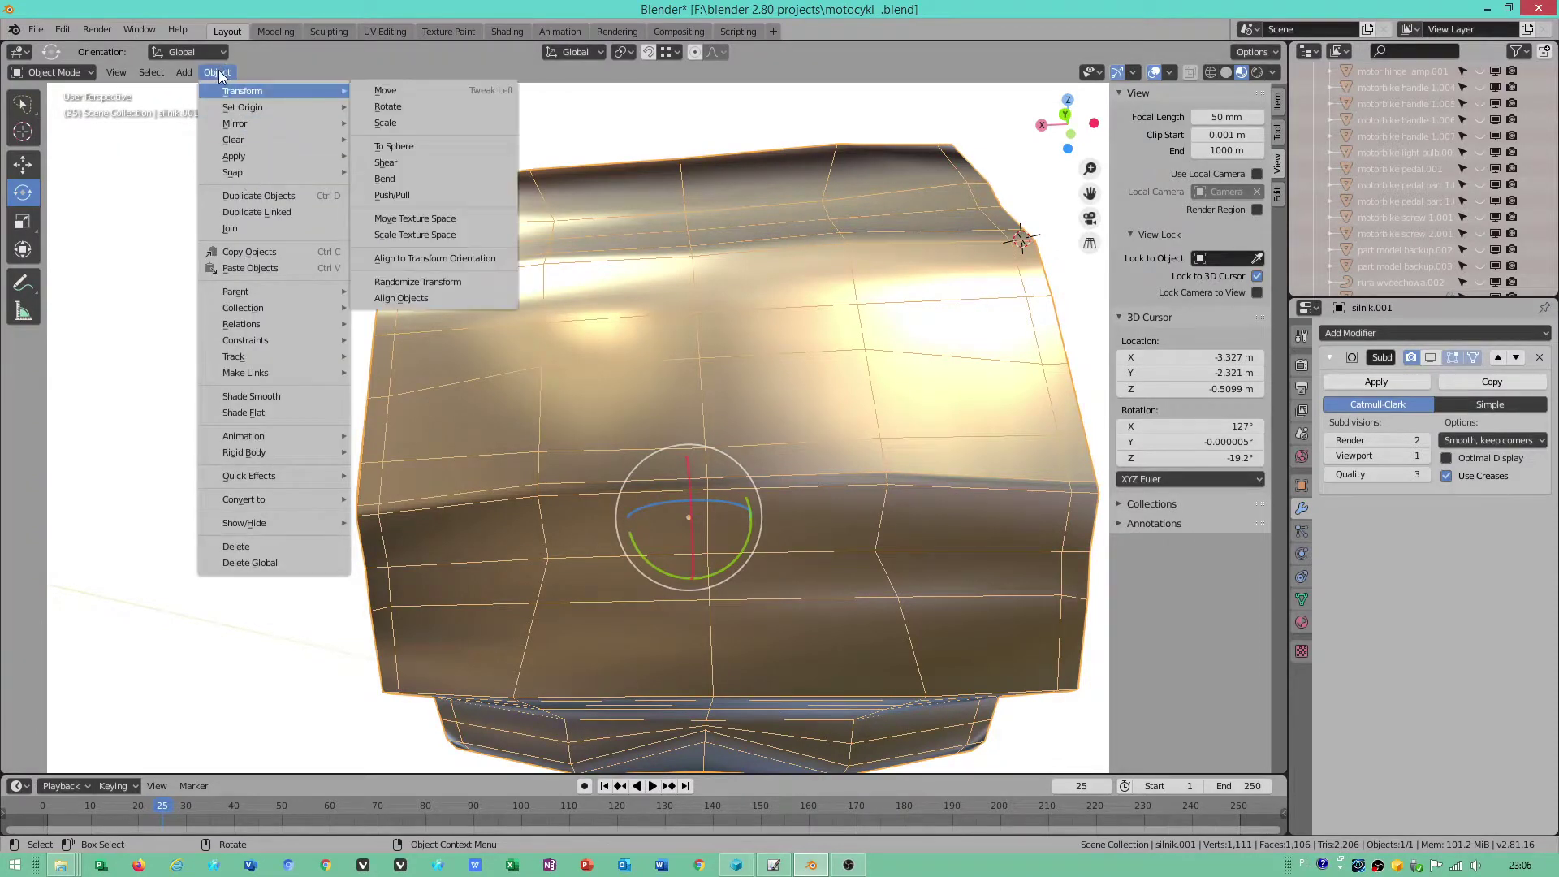
pyautogui.moveTo(260, 151)
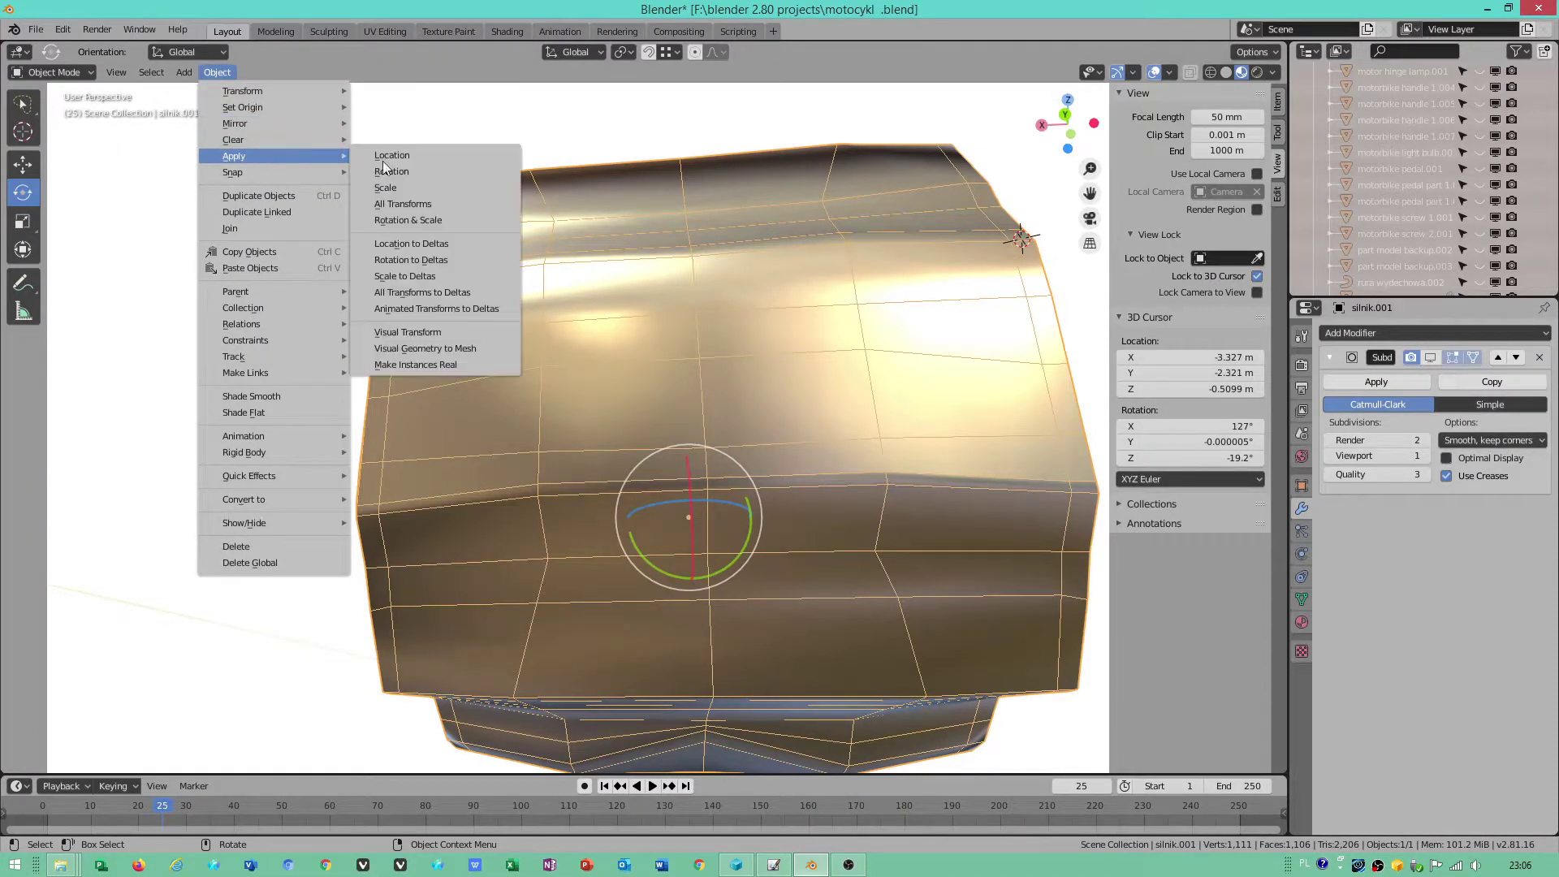
pyautogui.click(416, 186)
pyautogui.moveTo(569, 354); pyautogui.dragTo(860, 390, button='middle')
pyautogui.click(45, 73)
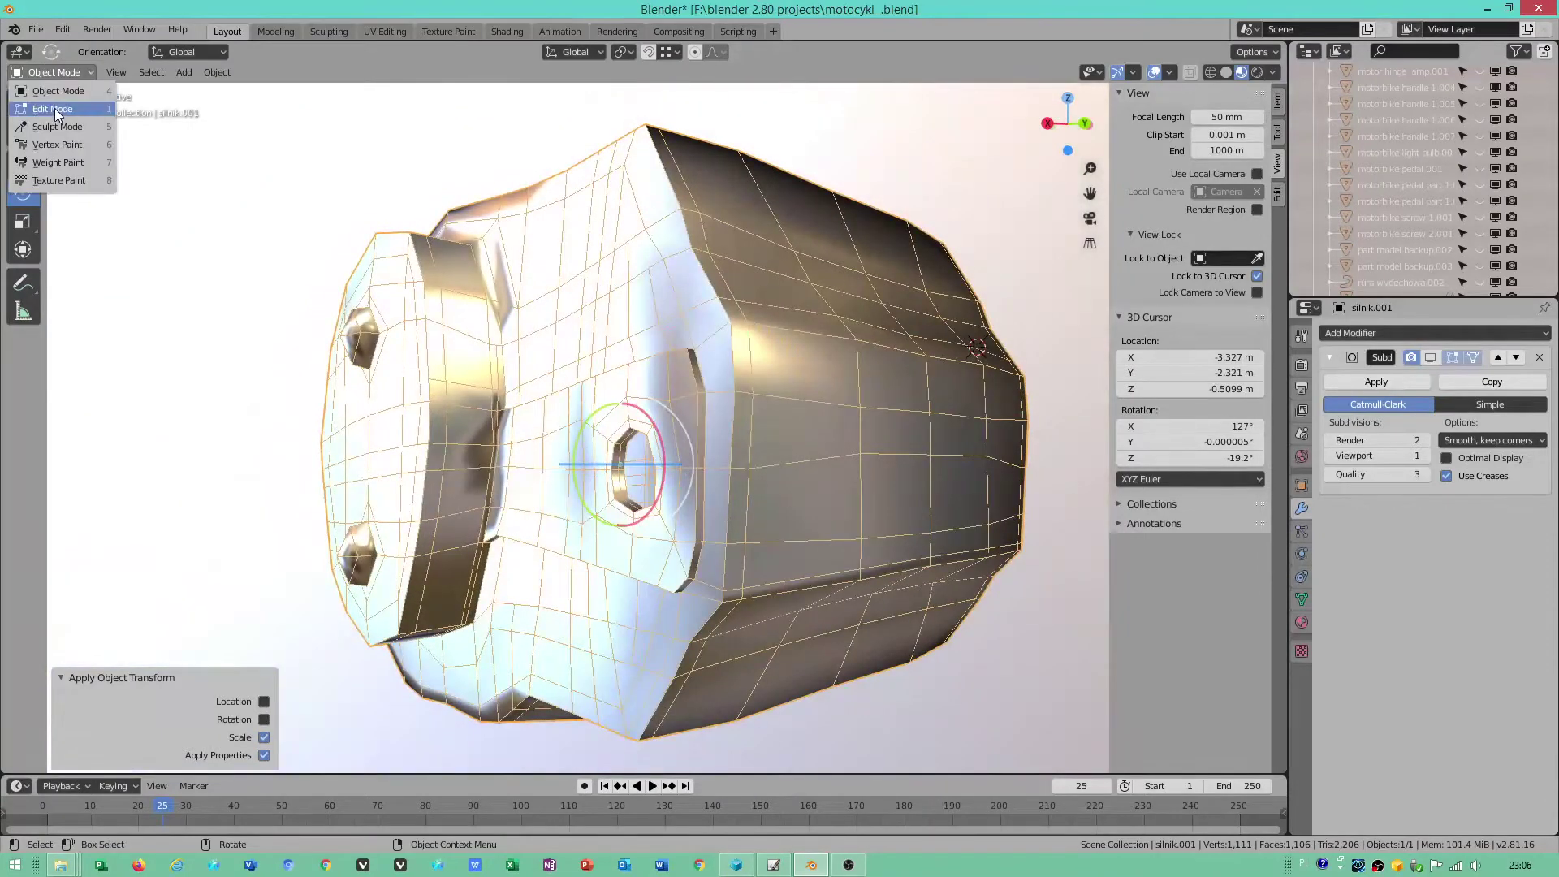
pyautogui.click(55, 109)
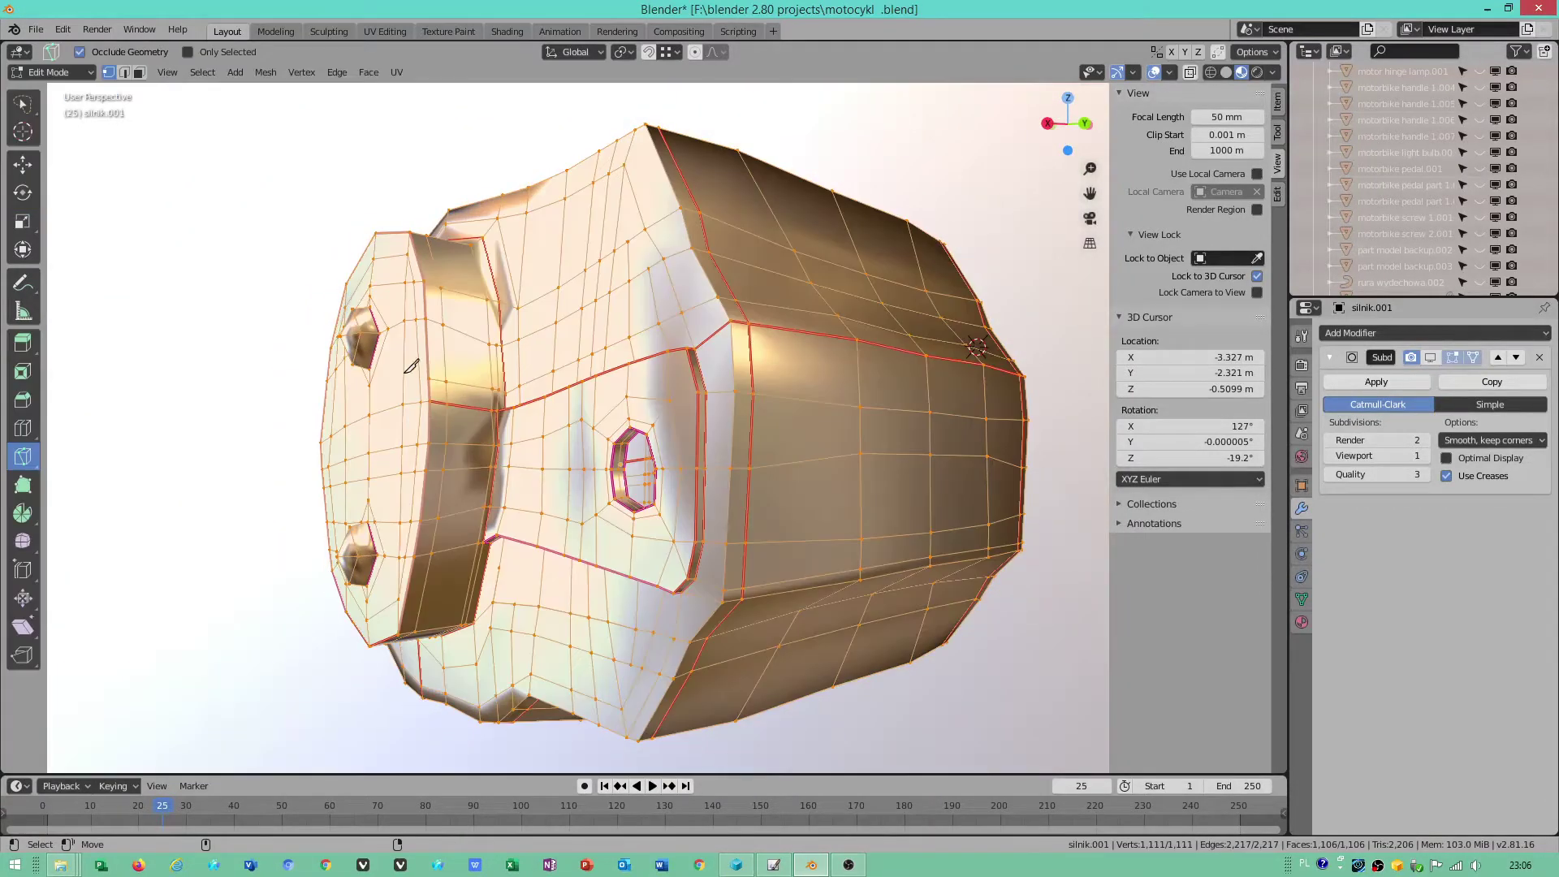
# - Bevel the edge loop around the outer rim of the casing's oval cover by about 0.0065 m
pyautogui.click(431, 315)
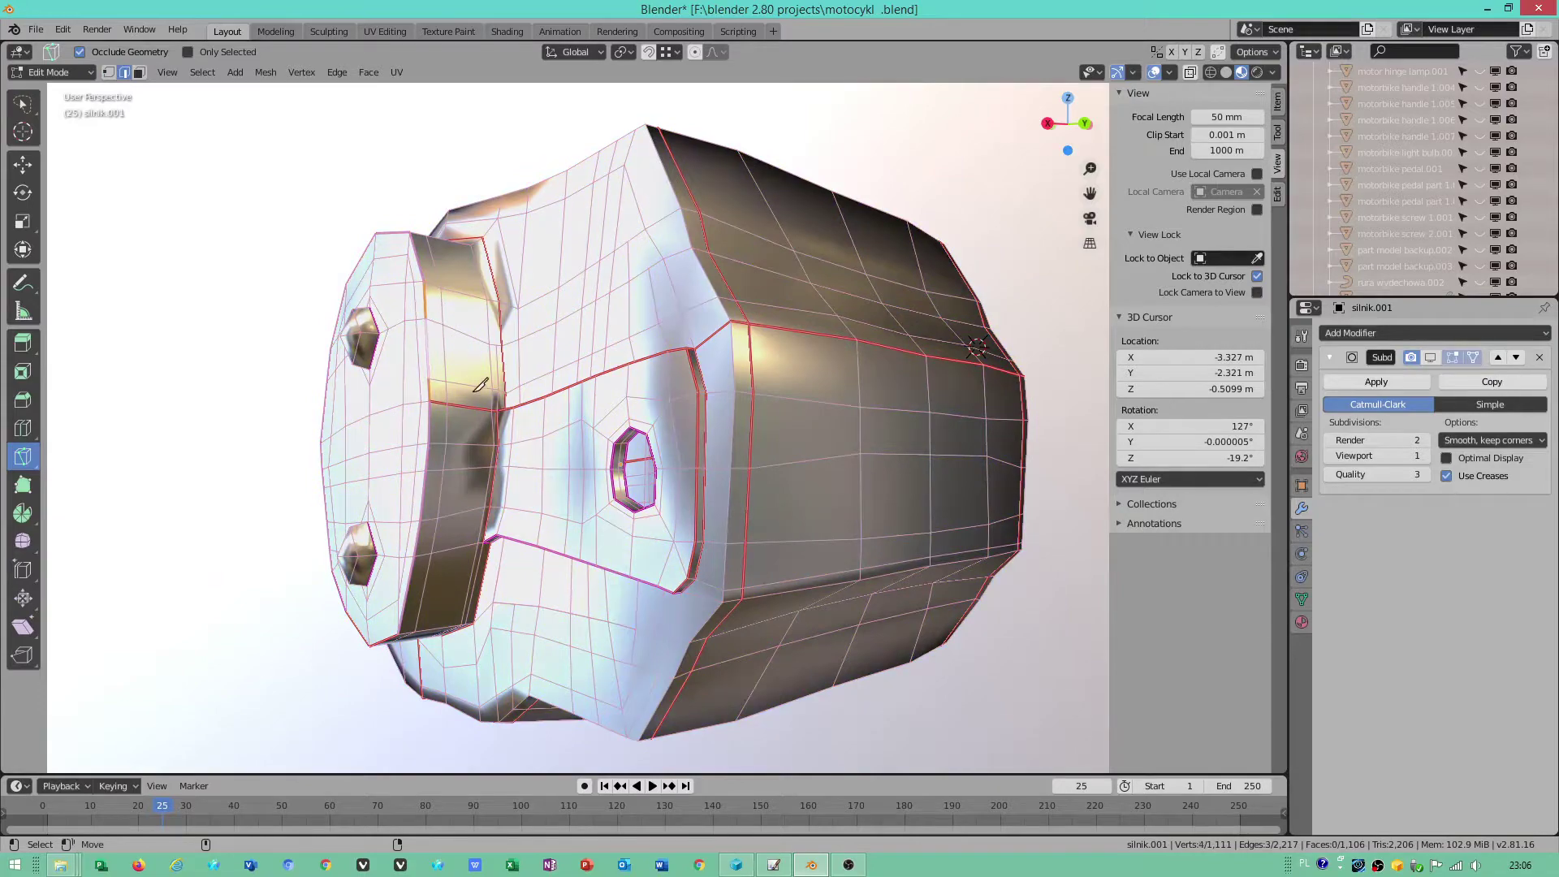
pyautogui.moveTo(481, 385); pyautogui.dragTo(548, 355, button='middle')
pyautogui.keyDown('alt'); pyautogui.click(514, 337); pyautogui.keyUp('alt')
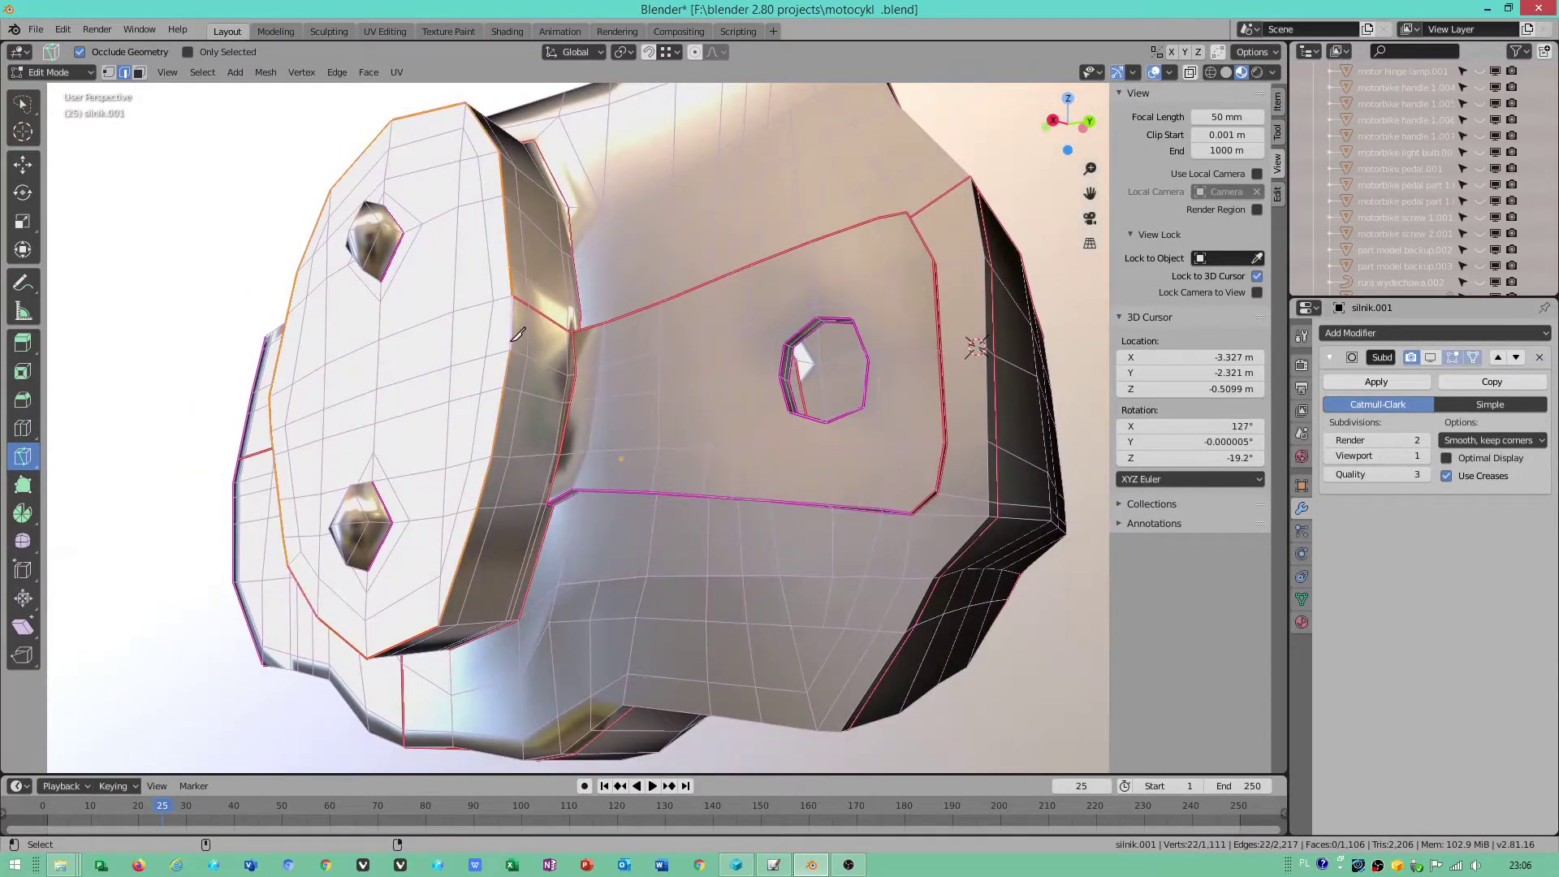
pyautogui.moveTo(517, 408); pyautogui.dragTo(450, 370, button='middle')
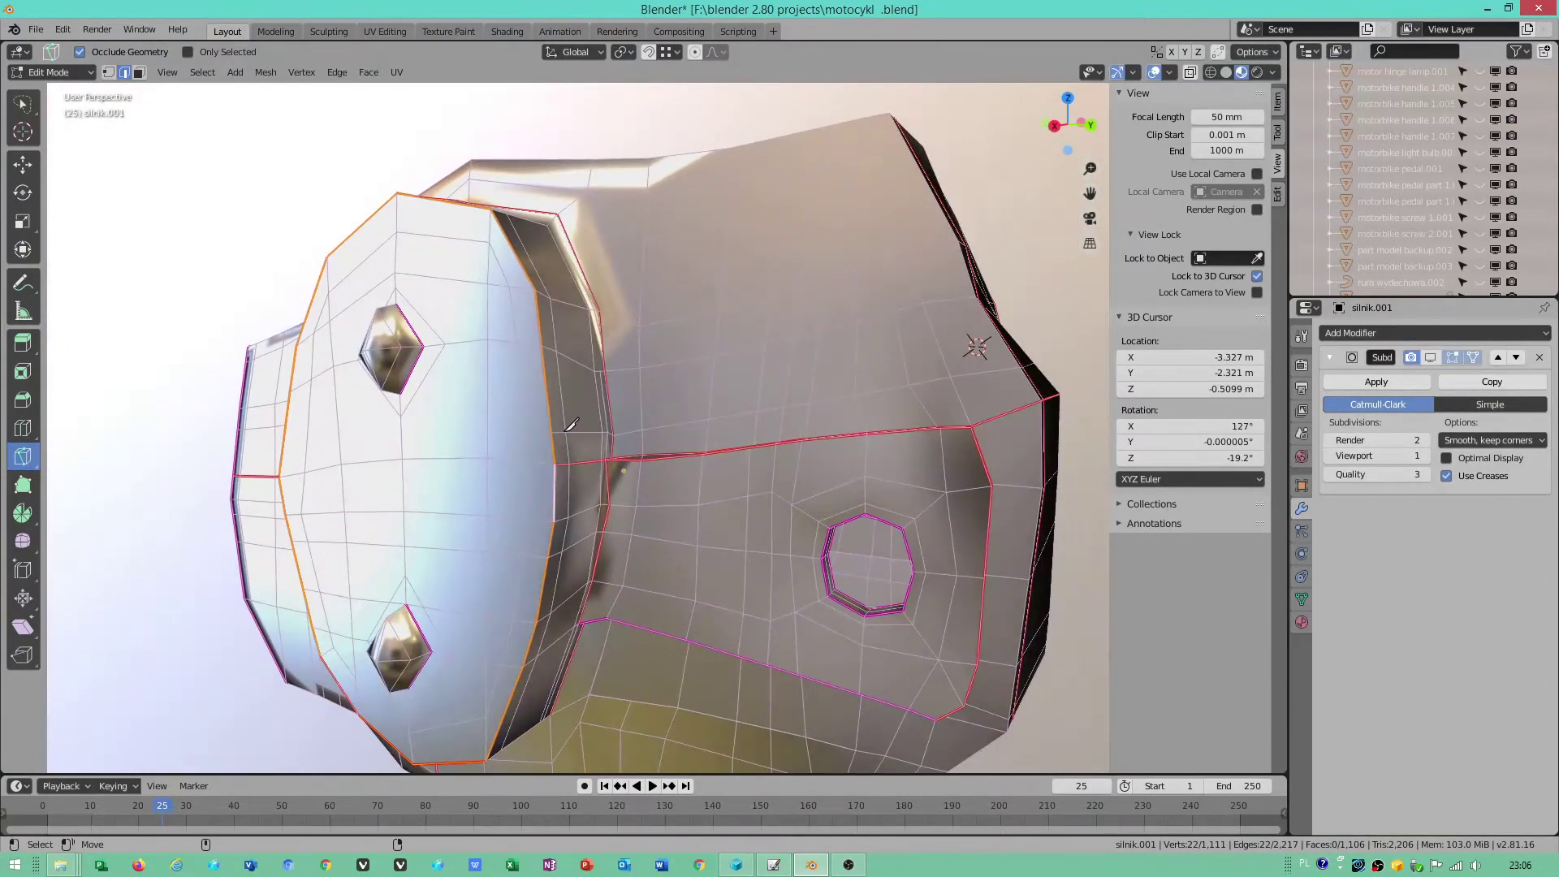
pyautogui.scroll(4, 613, 421)
pyautogui.keyDown('shift'); pyautogui.moveTo(369, 428); pyautogui.dragTo(586, 374, button='middle'); pyautogui.keyUp('shift')
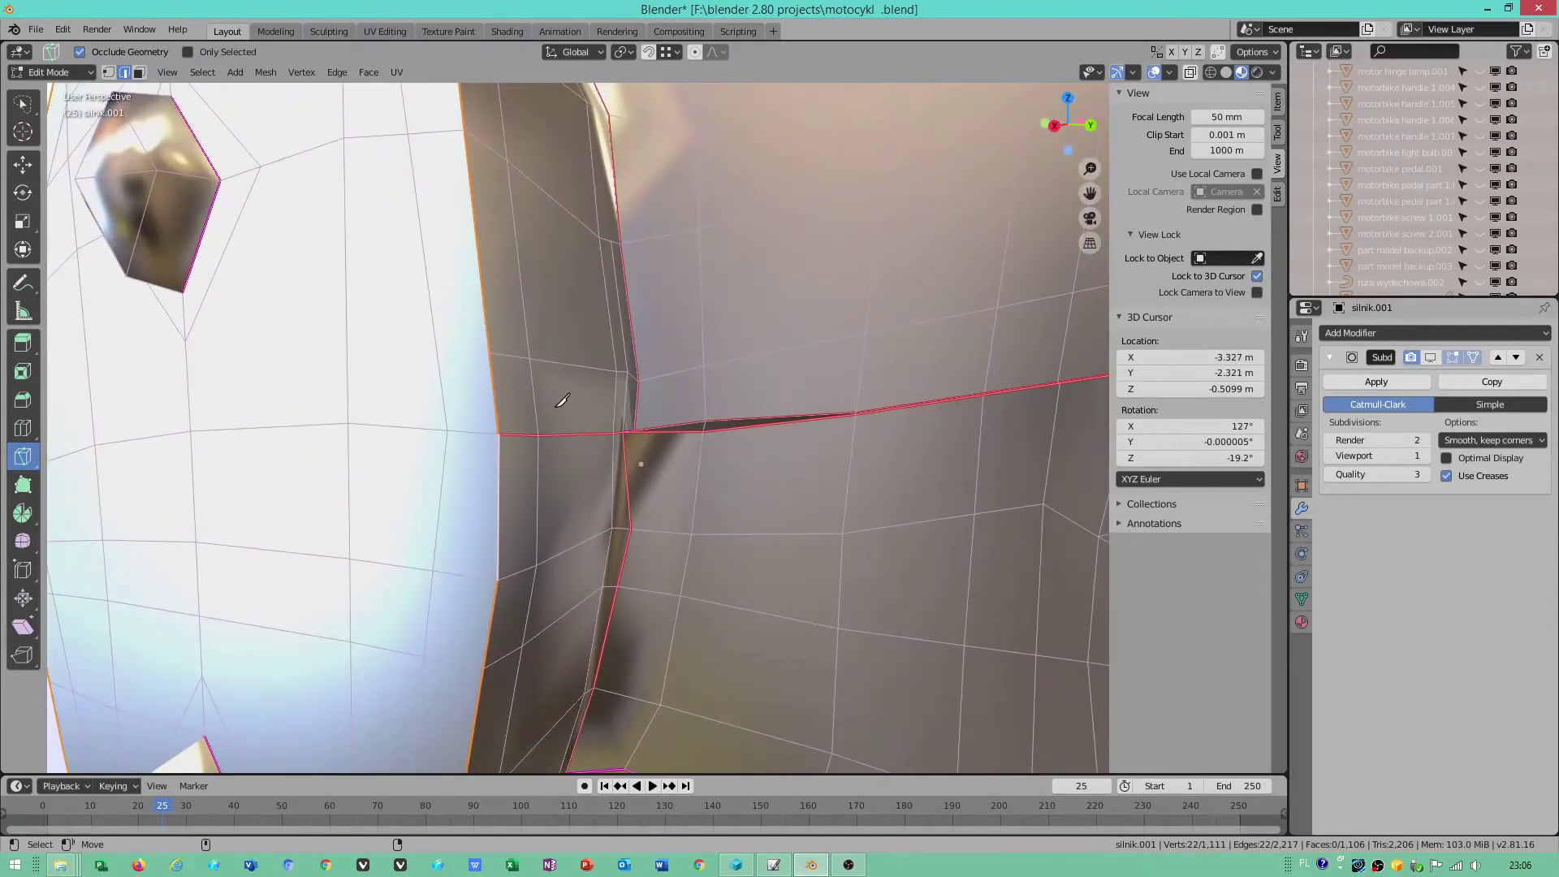
pyautogui.scroll(-4, 507, 388)
pyautogui.scroll(2, 662, 404)
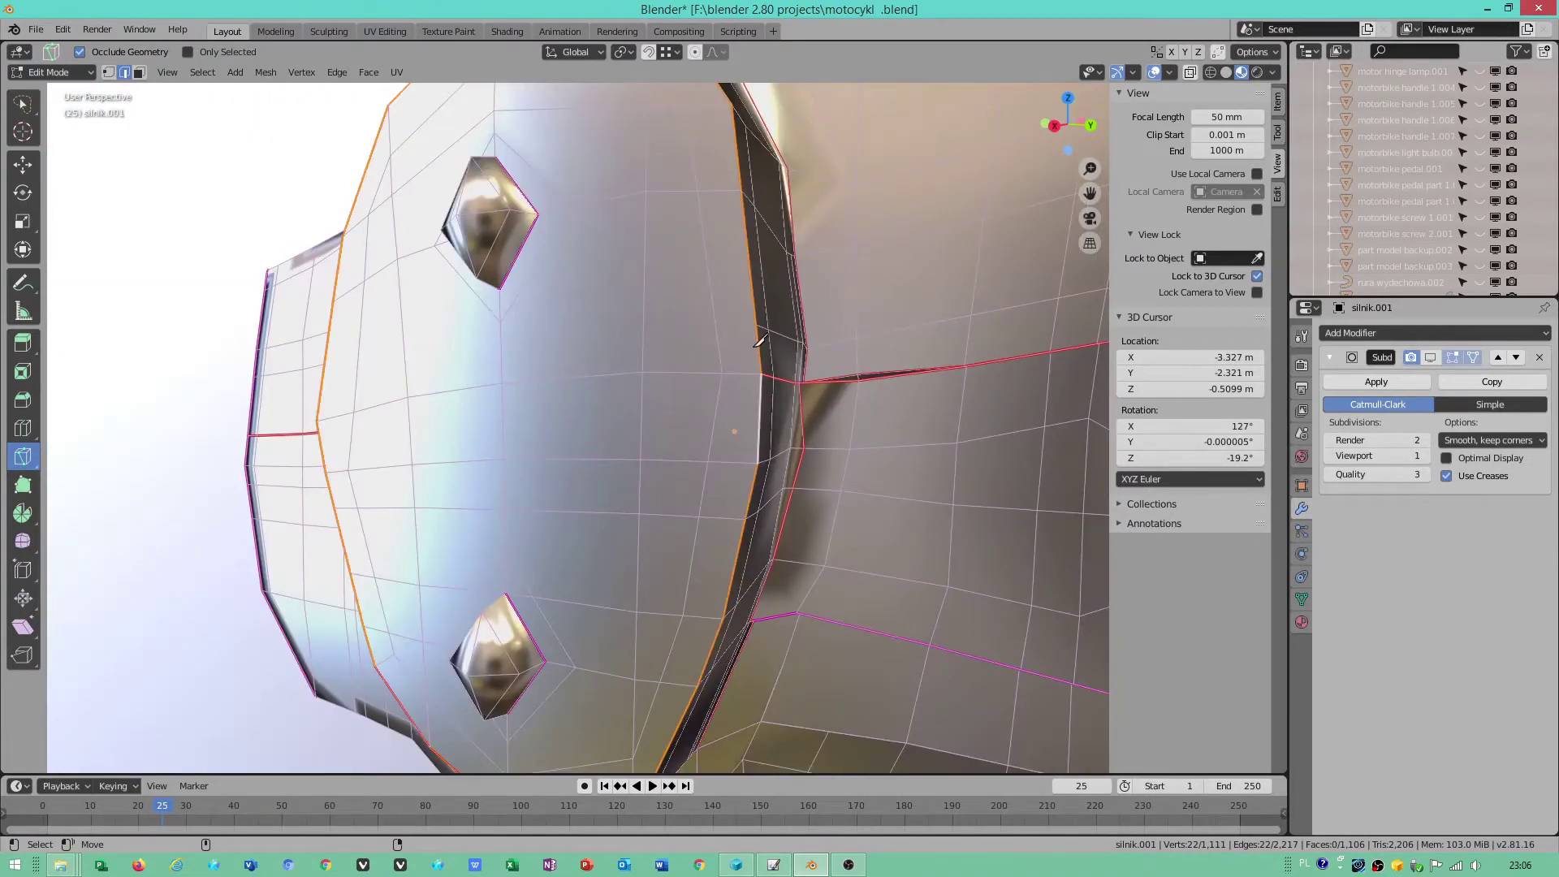
pyautogui.keyDown('shift'); pyautogui.moveTo(767, 331); pyautogui.dragTo(741, 344, button='middle'); pyautogui.keyUp('shift')
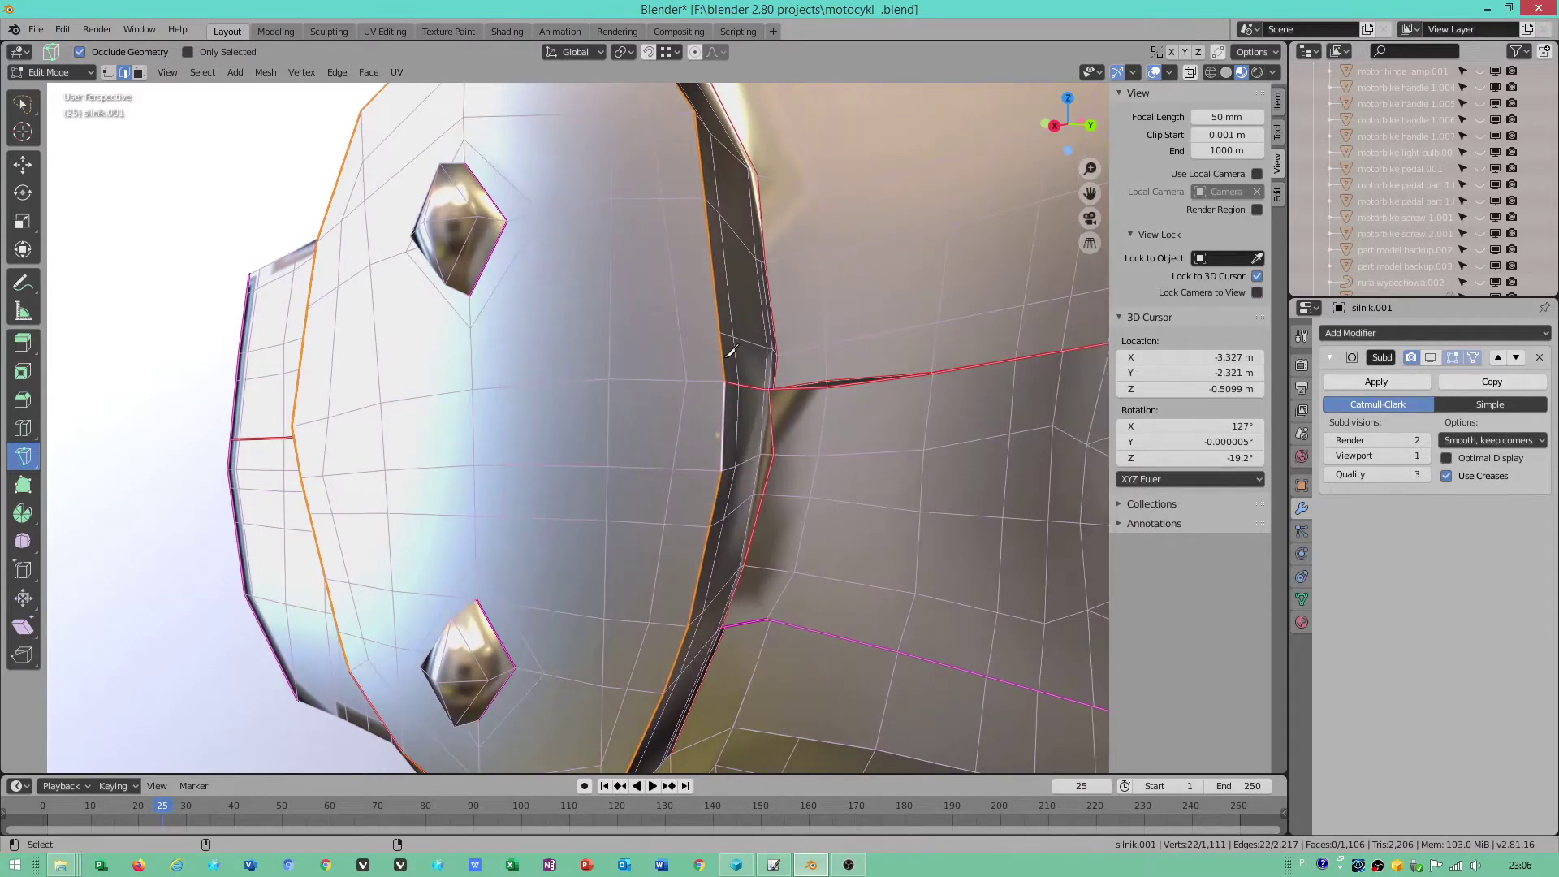
pyautogui.rightClick(725, 357)
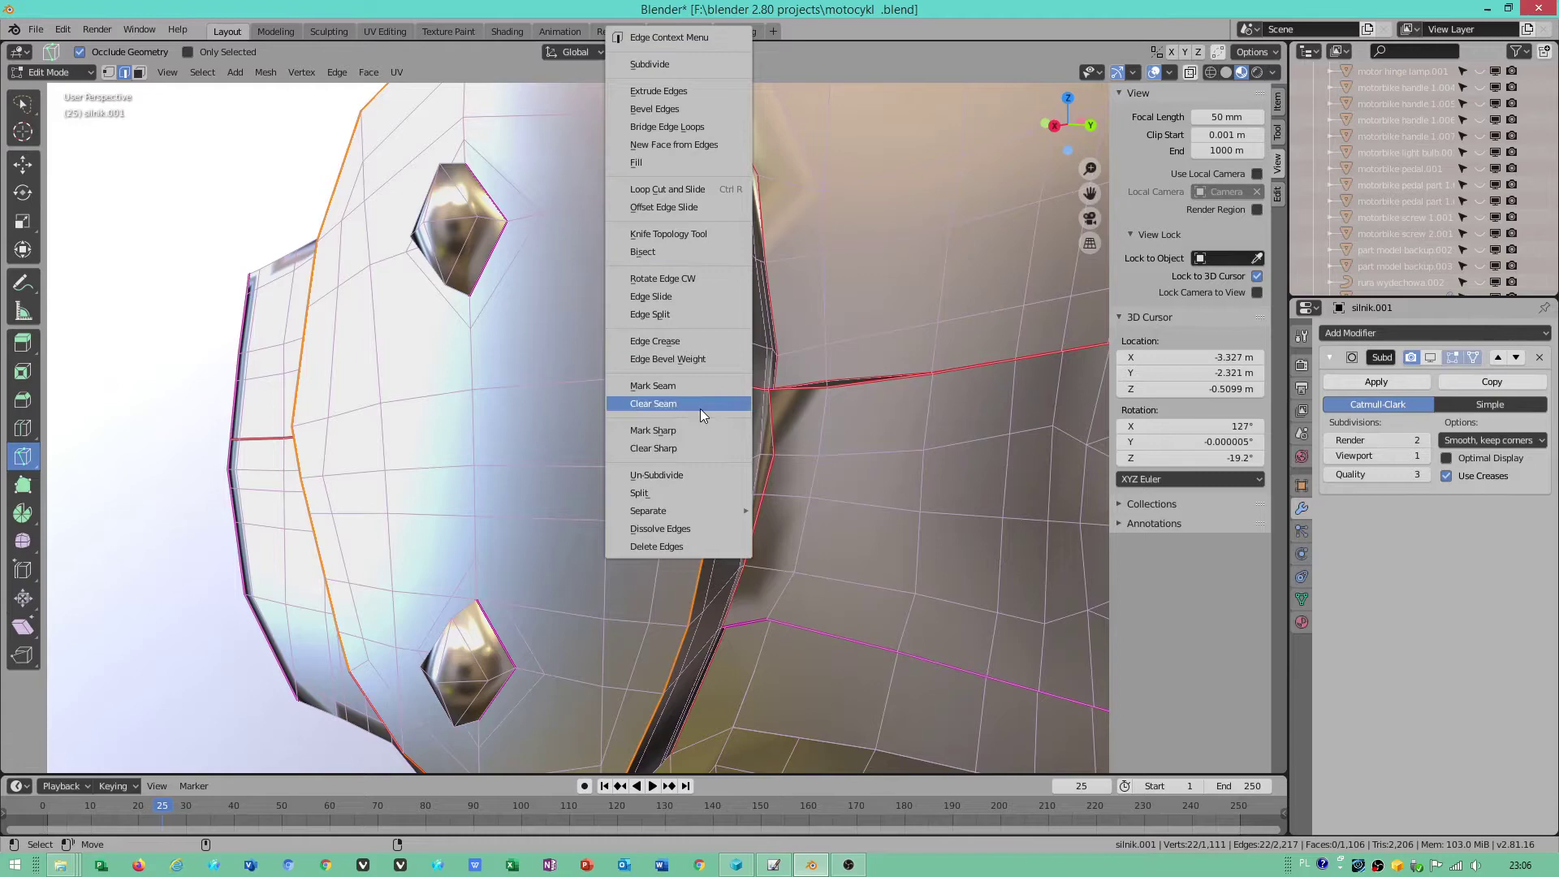
pyautogui.click(676, 112)
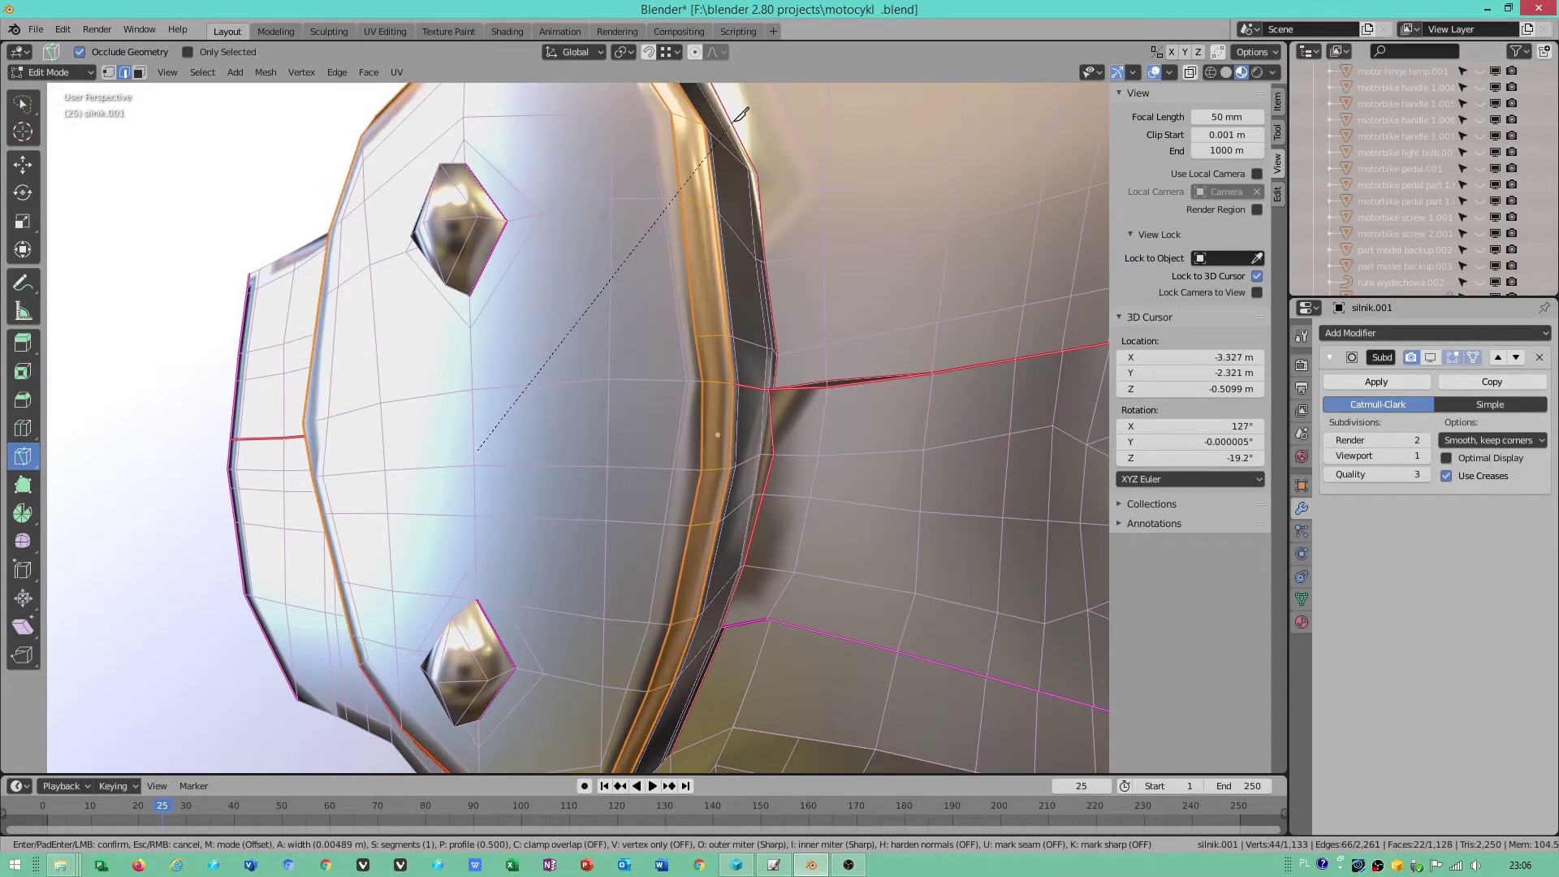
pyautogui.click(749, 111)
# - Set the cover rim's bevel to 4 segments
pyautogui.moveTo(749, 114); pyautogui.dragTo(597, 351, button='middle')
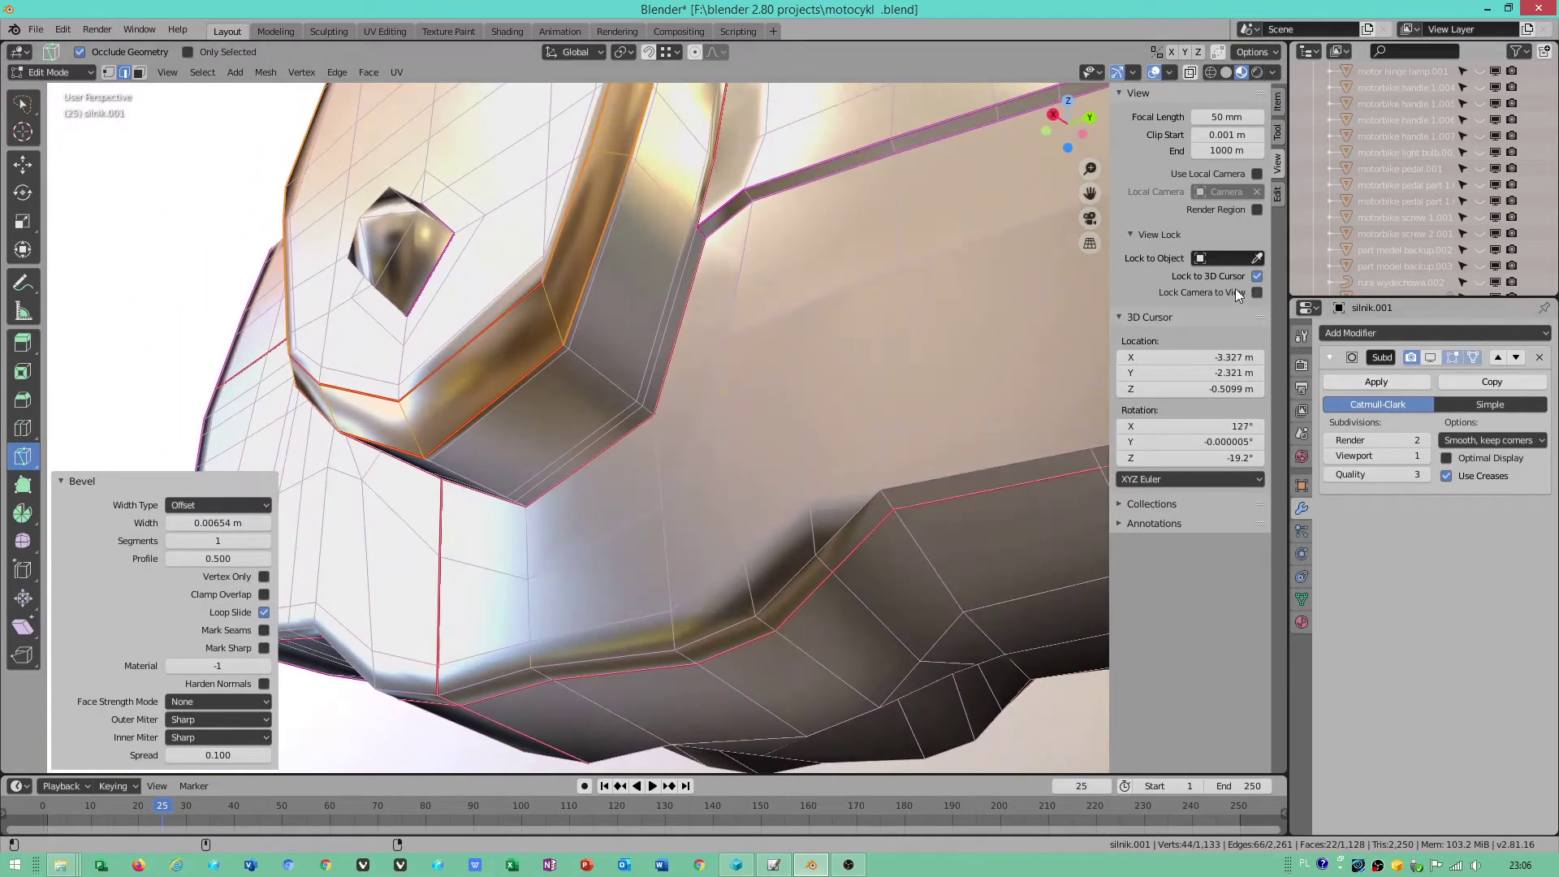
pyautogui.click(266, 541)
pyautogui.click(266, 540)
pyautogui.click(266, 541)
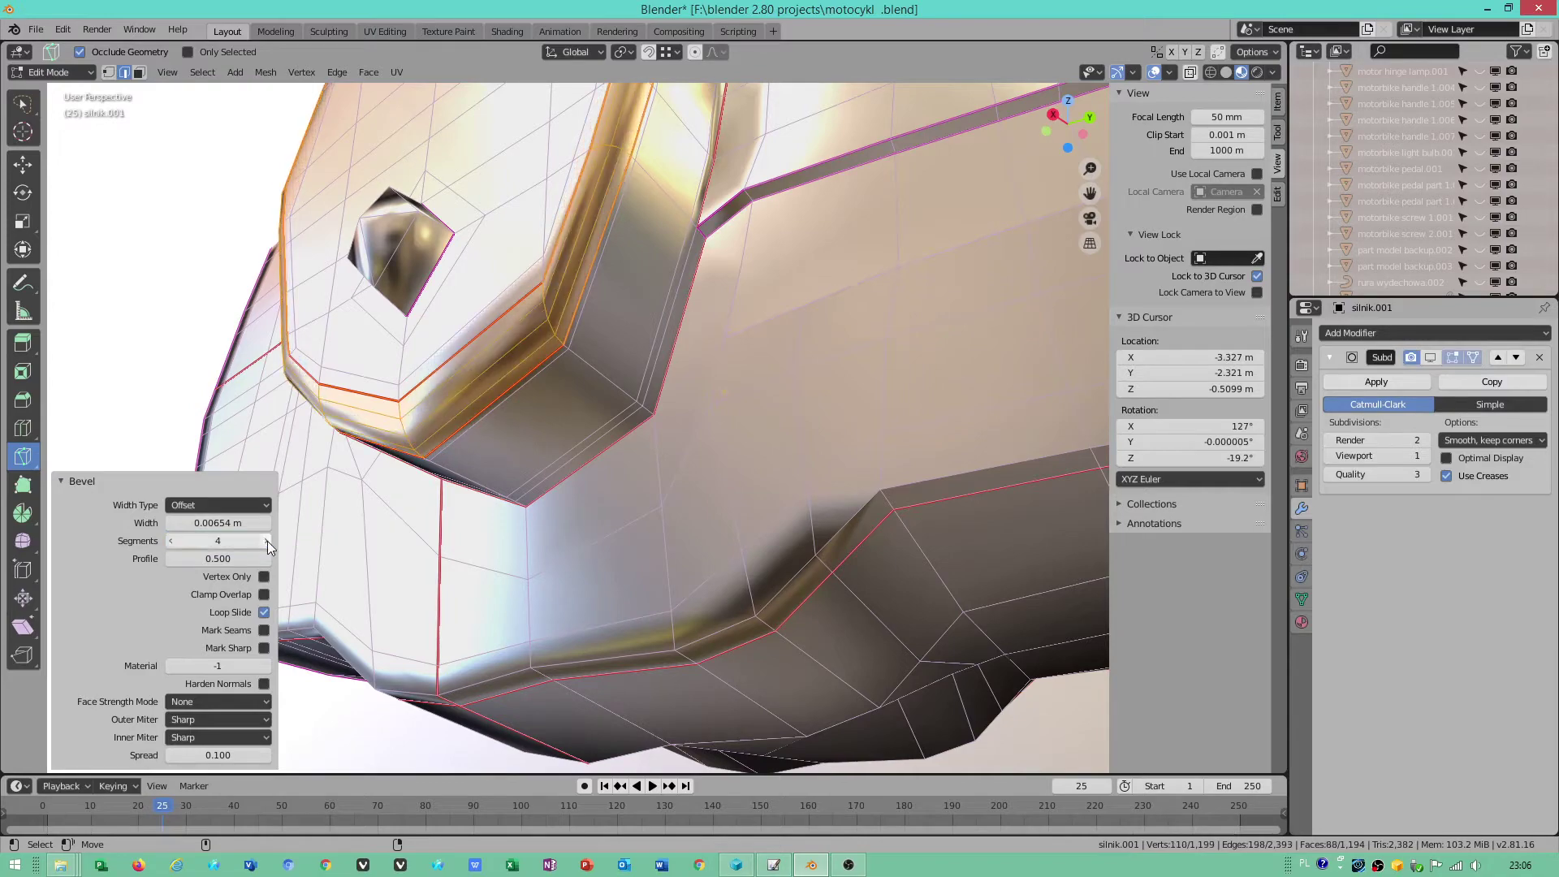
# - Place the 3D cursor at the casing's upper corner beside the red seam, at about X -3.08, Y -2.33, Z -0.46 m
pyautogui.hotkey('shift', 'space')
pyautogui.press('space')
pyautogui.click(484, 375)
pyautogui.moveTo(688, 215)
pyautogui.keyDown('alt'); pyautogui.mouseDown()
pyautogui.moveTo(602, 393)
pyautogui.moveTo(682, 233)
pyautogui.mouseUp(); pyautogui.keyUp('alt')
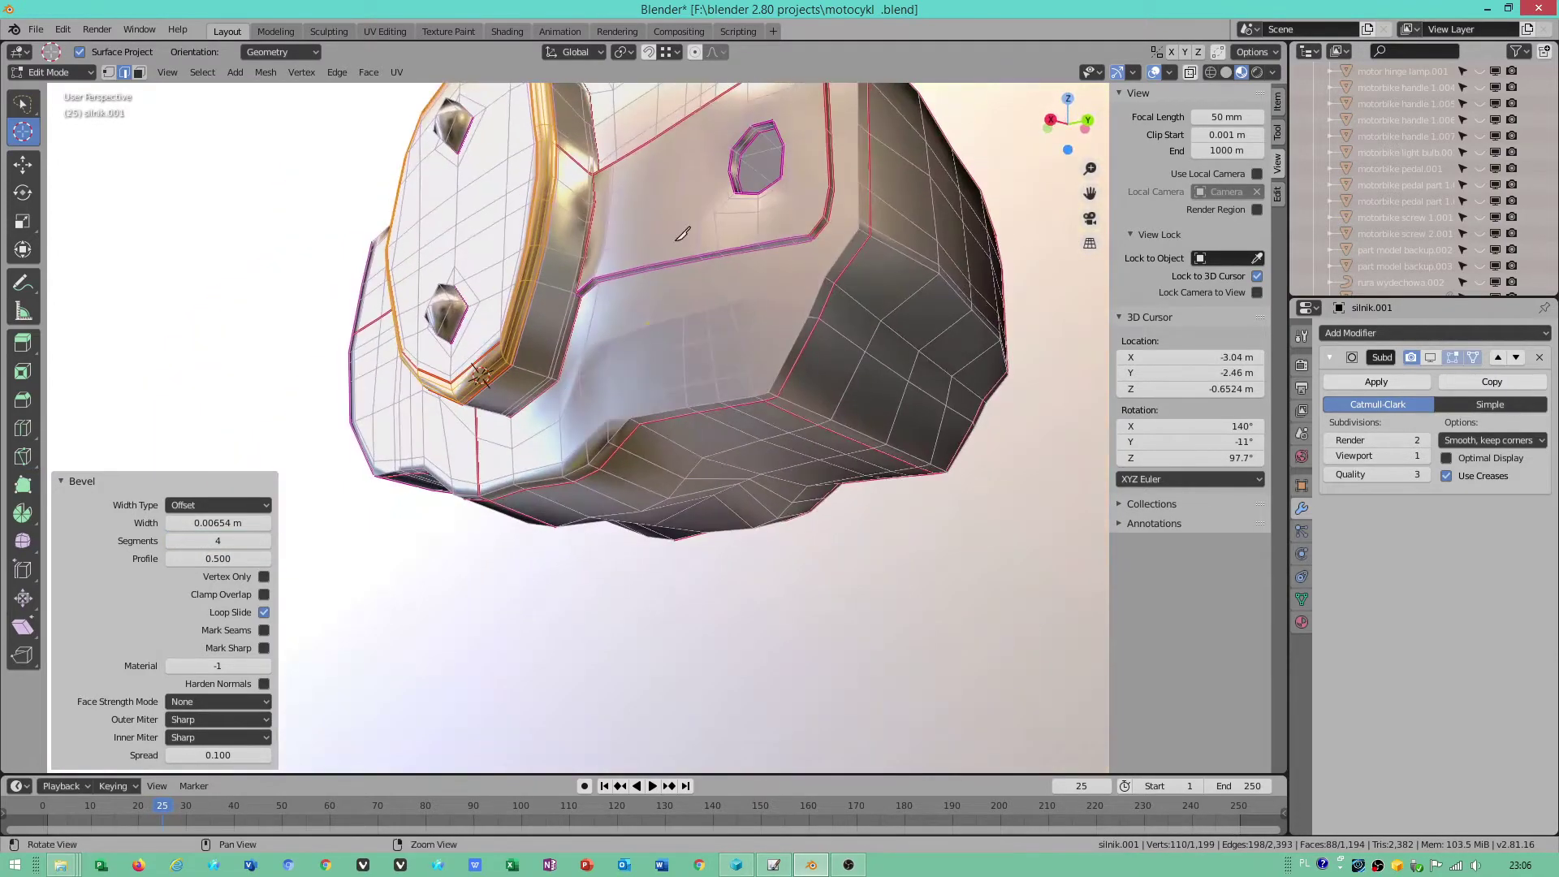
pyautogui.keyDown('alt'); pyautogui.moveTo(682, 233); pyautogui.dragTo(354, 269, button='middle'); pyautogui.keyUp('alt')
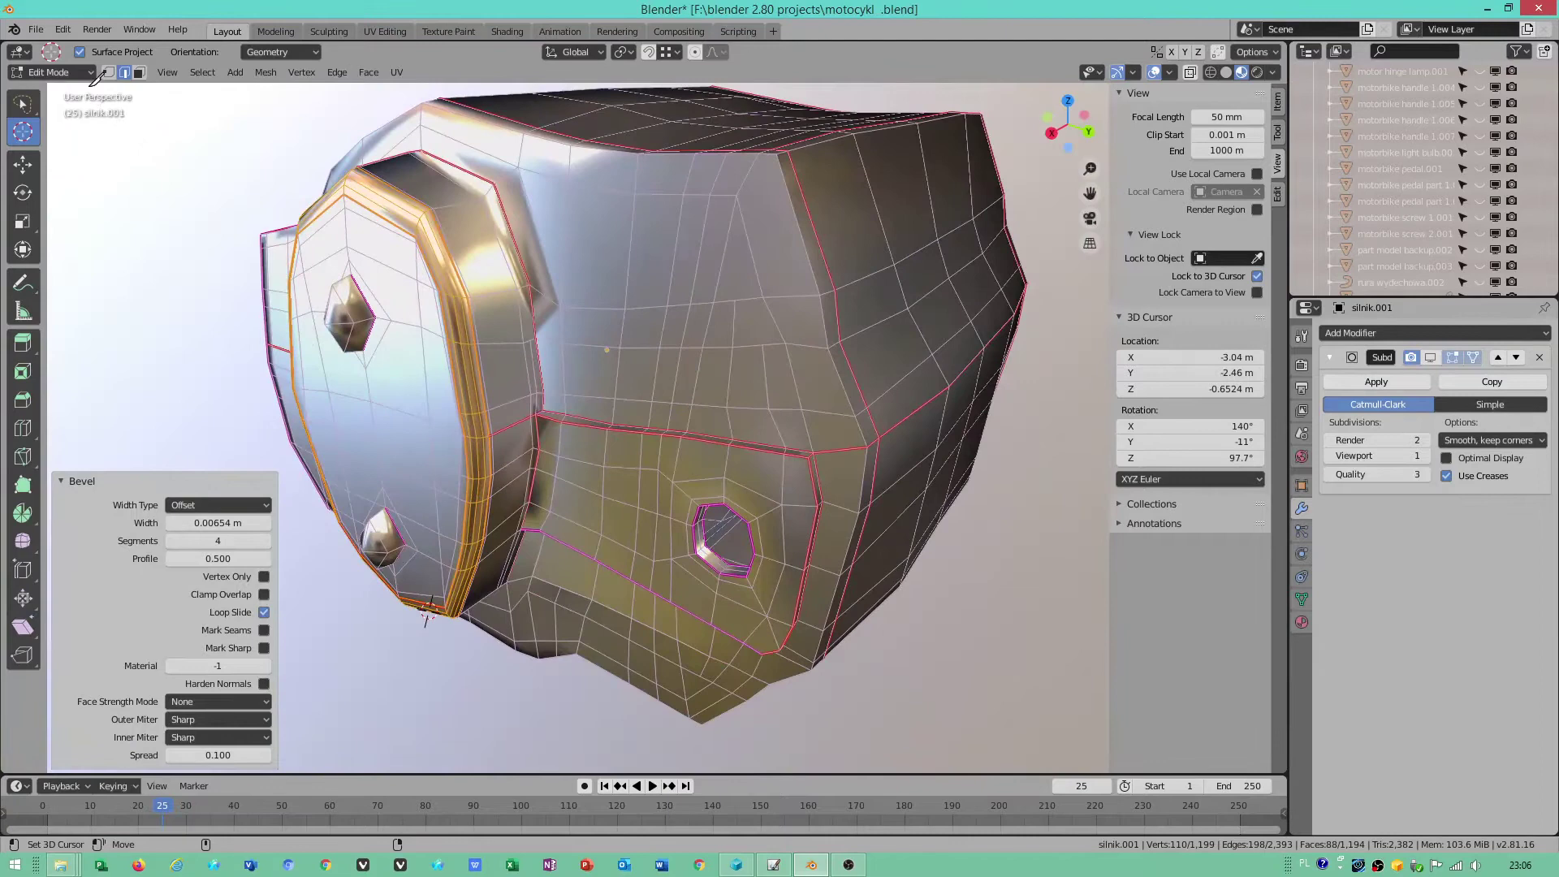
pyautogui.moveTo(740, 358); pyautogui.dragTo(794, 276, button='middle')
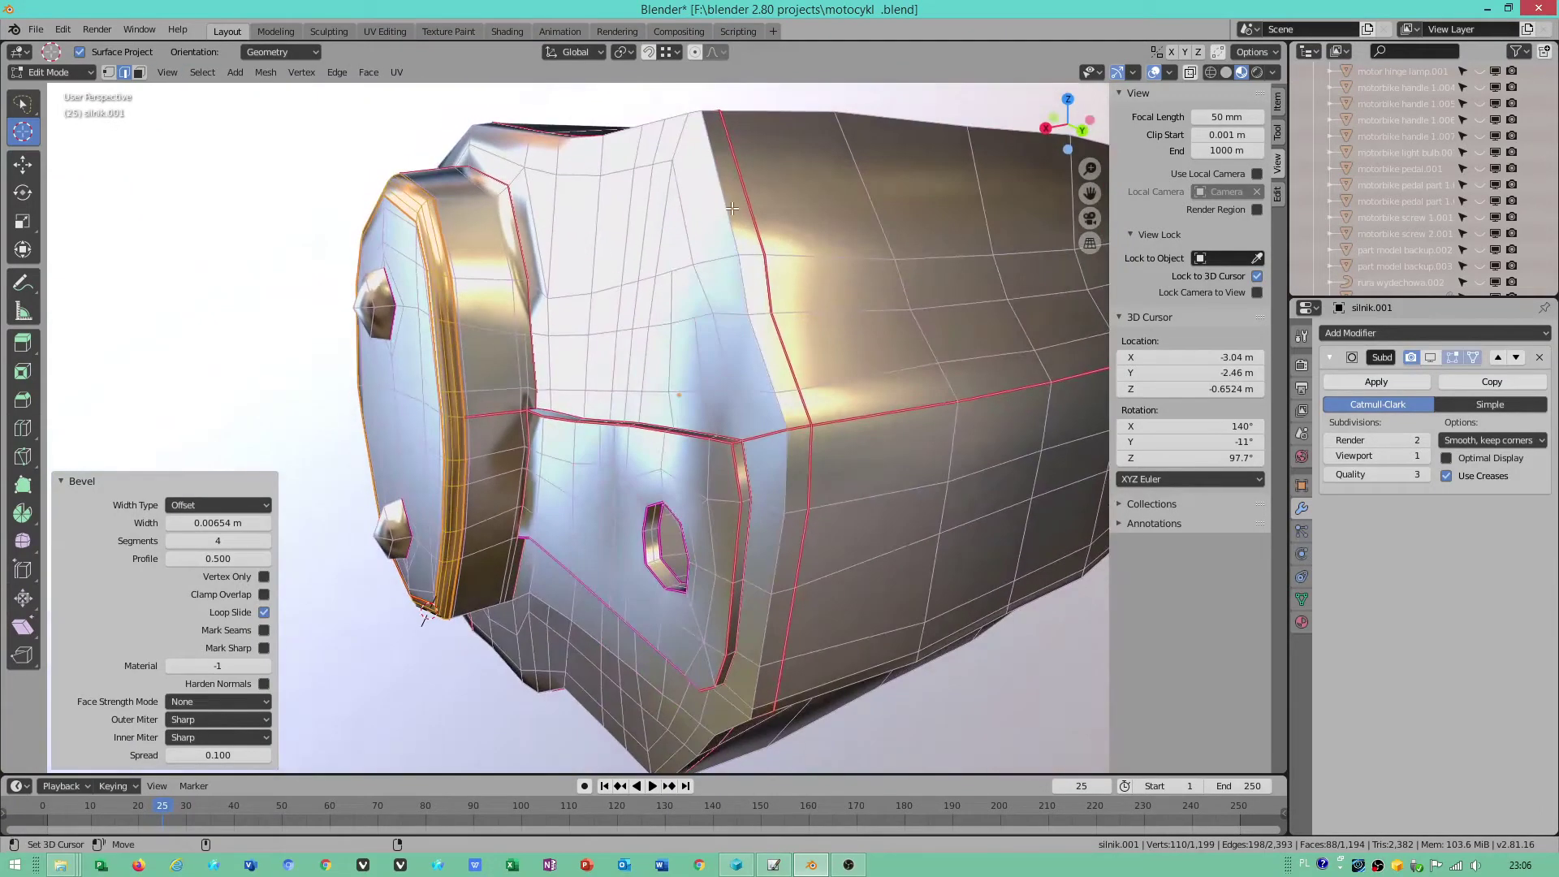
pyautogui.moveTo(722, 209); pyautogui.dragTo(697, 268, button='middle')
pyautogui.click(697, 268)
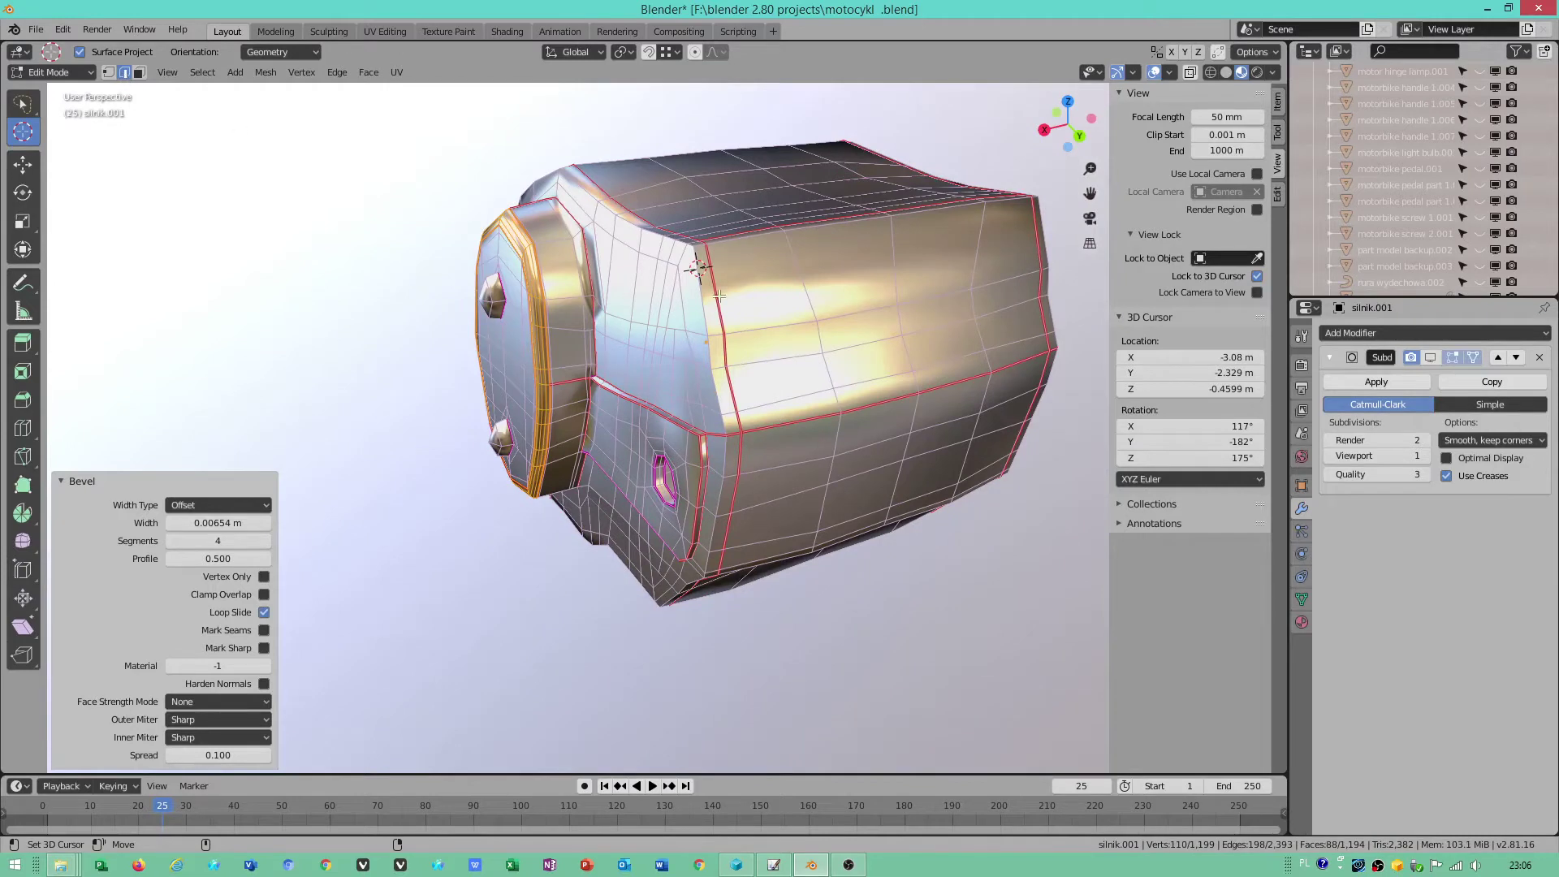
# - Bevel the connected edge loops around the casing's side perimeter with 4 segments and a width of about 0.0045 m
pyautogui.hotkey('shift', 'space')
pyautogui.press('g')
pyautogui.click(700, 307)
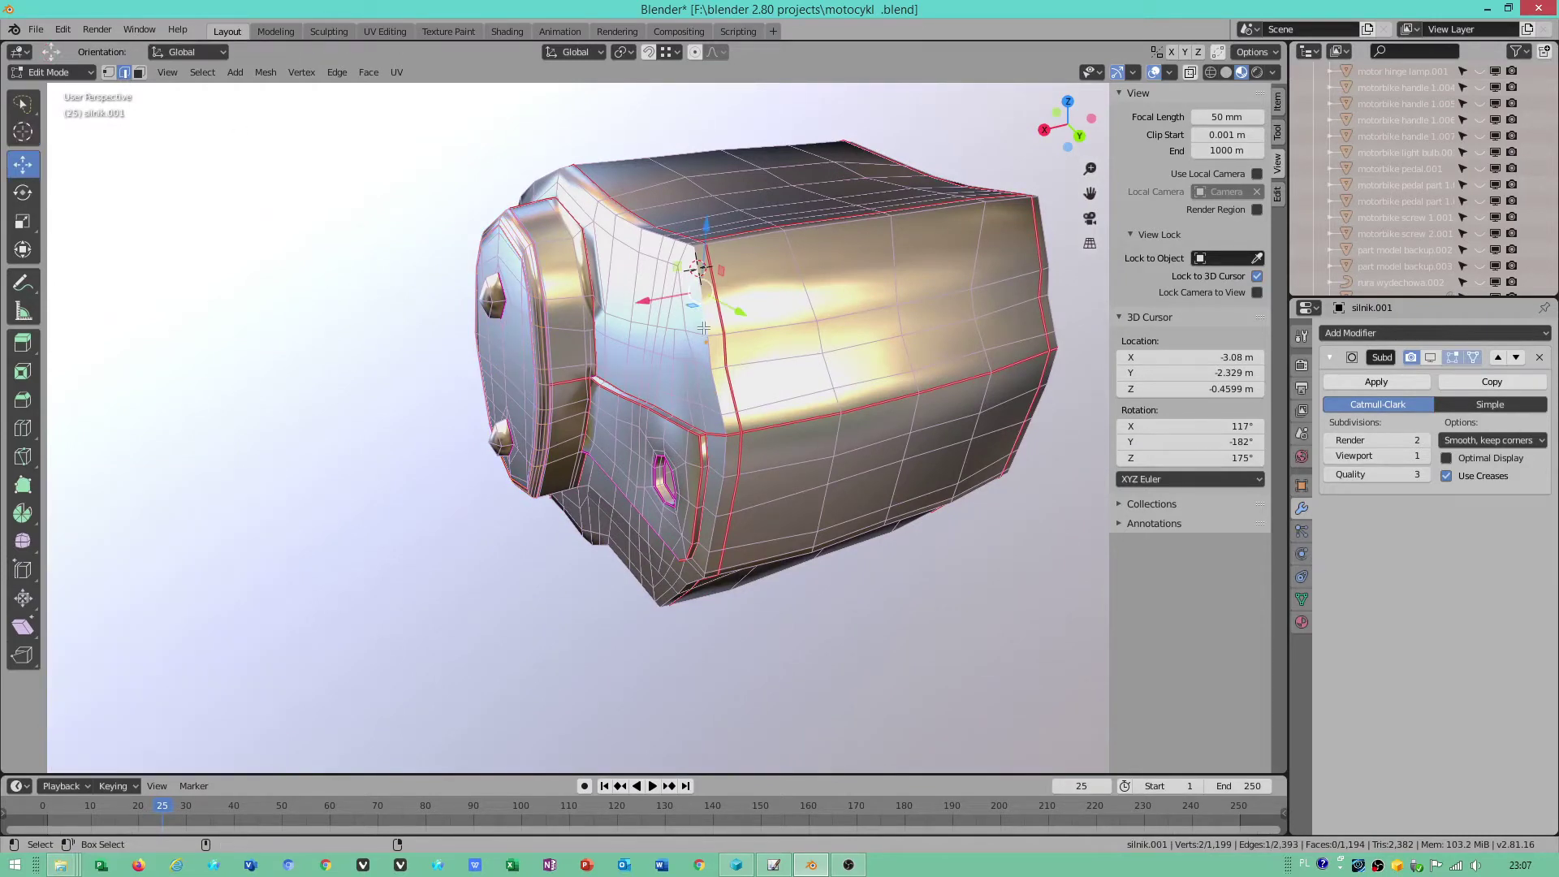
pyautogui.keyDown('alt'); pyautogui.click(715, 388); pyautogui.keyUp('alt')
pyautogui.moveTo(741, 398); pyautogui.dragTo(641, 276, button='middle')
pyautogui.keyDown('alt'); pyautogui.keyDown('shift'); pyautogui.click(622, 266); pyautogui.keyUp('shift'); pyautogui.keyUp('alt')
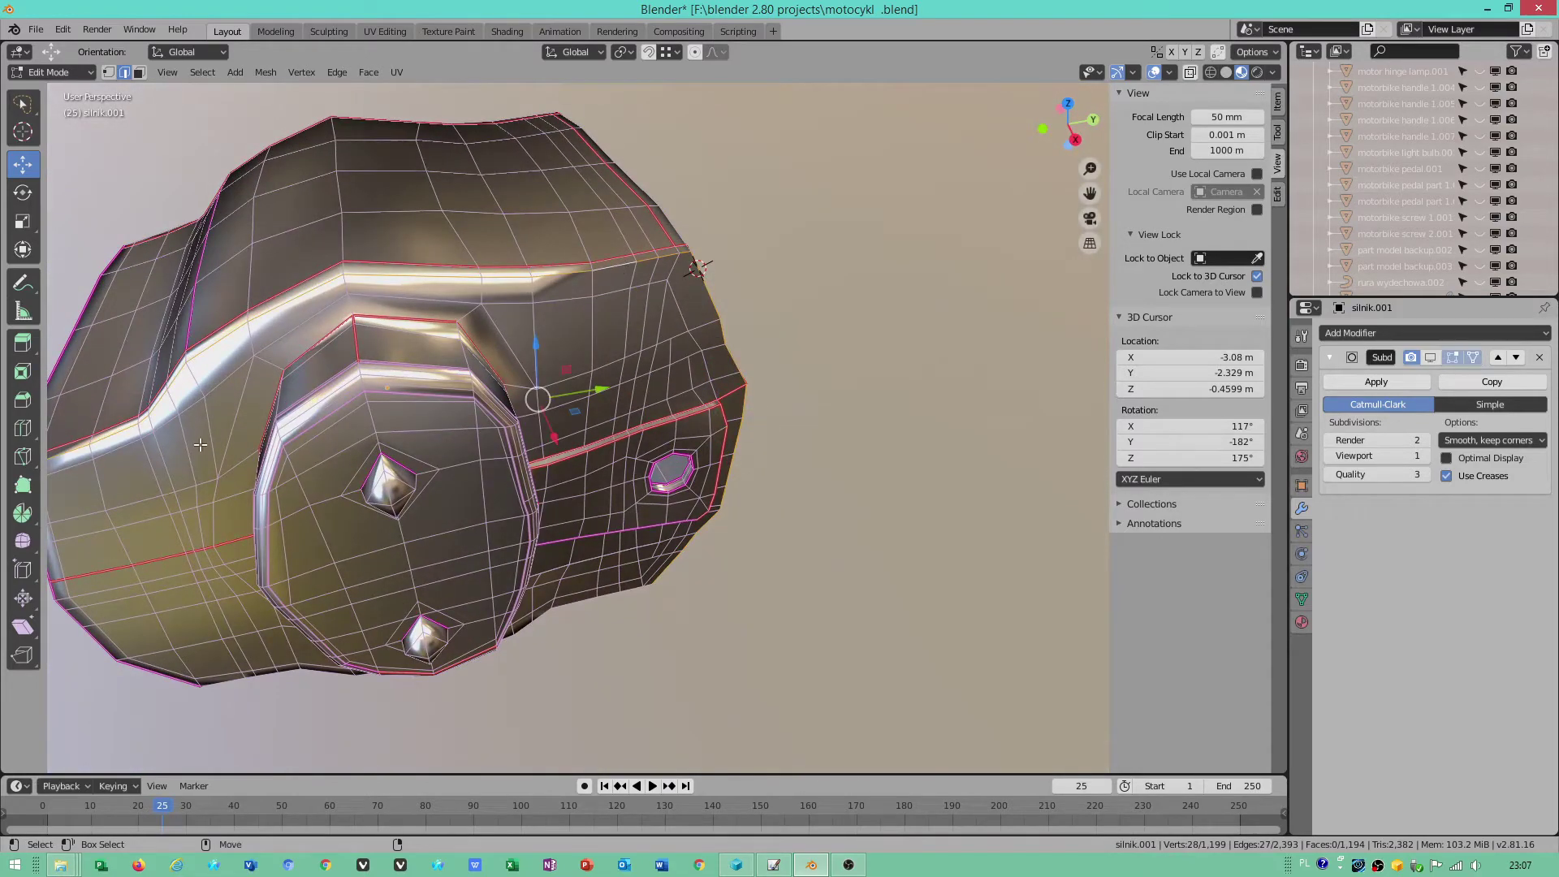
pyautogui.moveTo(199, 445); pyautogui.dragTo(713, 546, button='middle')
pyautogui.keyDown('alt'); pyautogui.keyDown('shift'); pyautogui.click(288, 436); pyautogui.keyUp('shift'); pyautogui.keyUp('alt')
pyautogui.scroll(2, 726, 585)
pyautogui.scroll(-1, 726, 585)
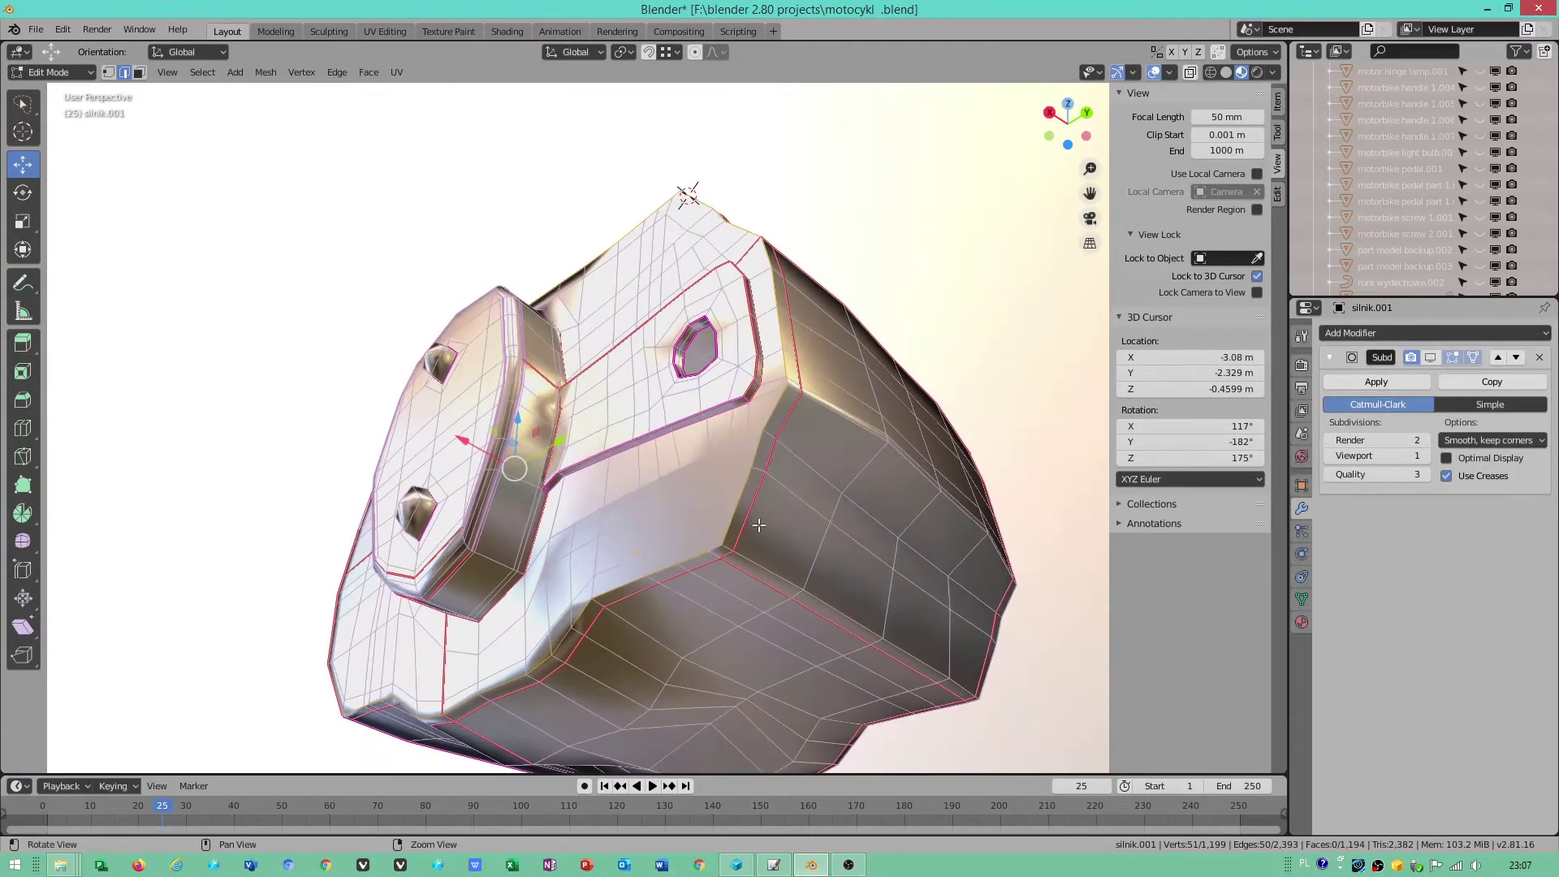
pyautogui.rightClick(717, 560)
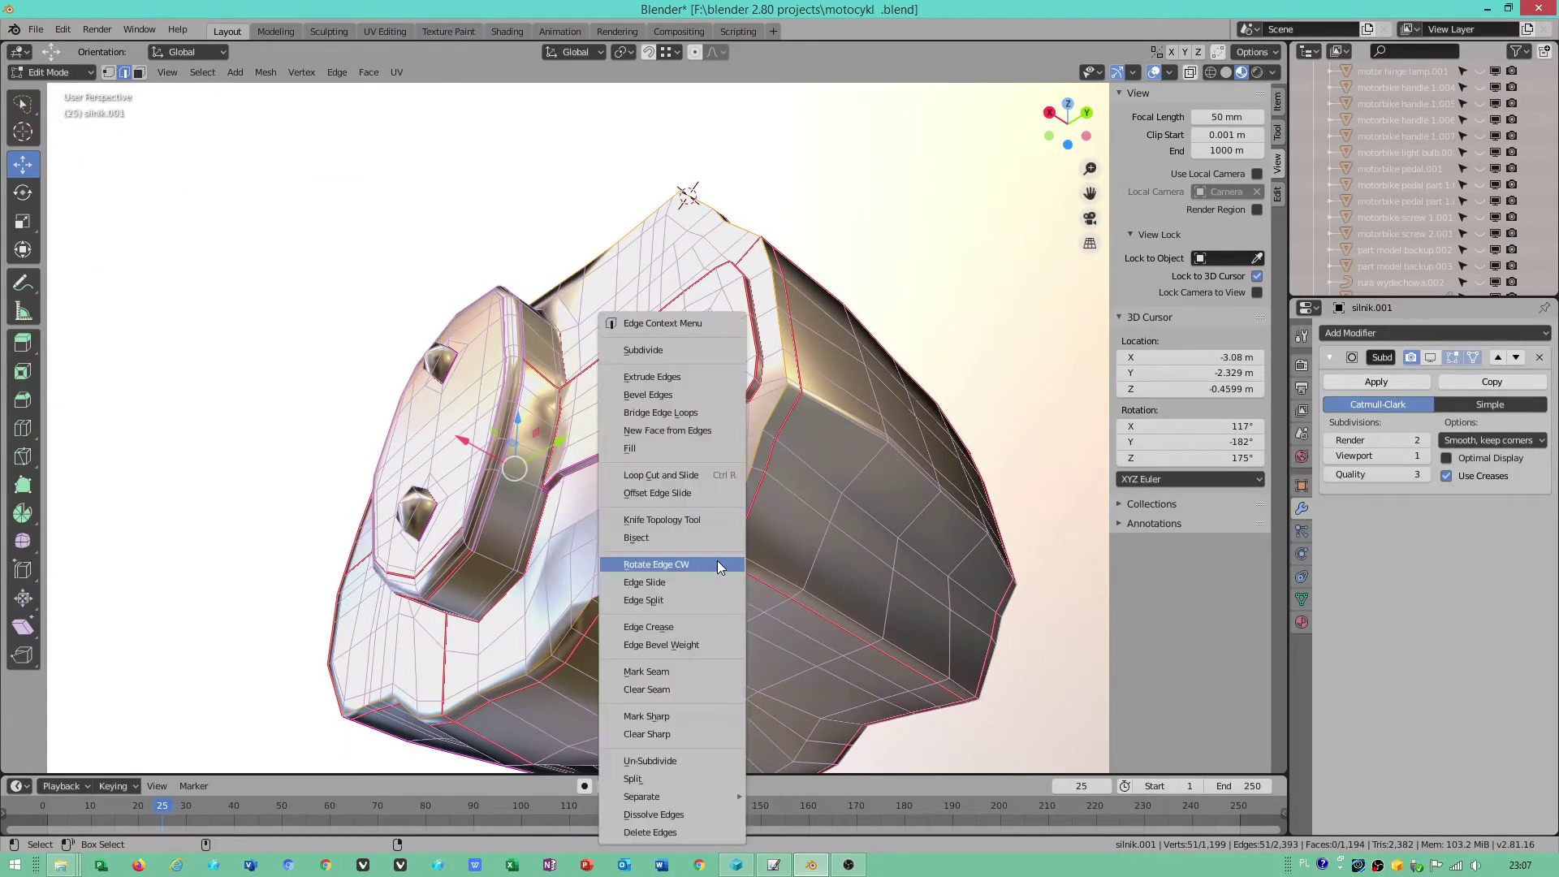
pyautogui.click(690, 394)
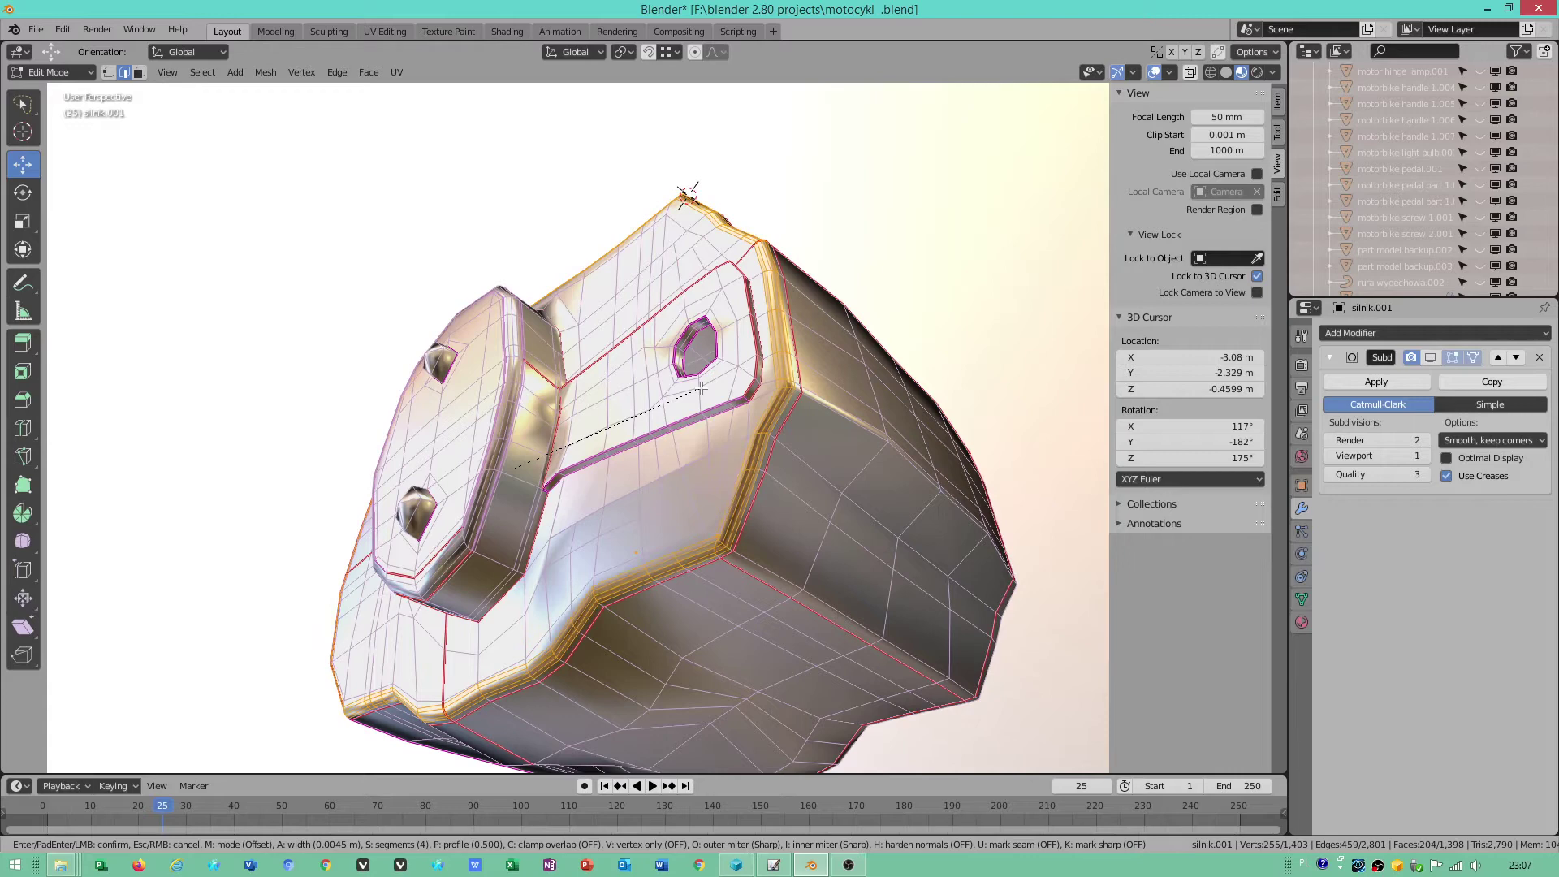
pyautogui.click(700, 389)
# - Edge-slide the seam loop bordering the new perimeter bevel outward onto the casing's adjoining faces by a factor of about -0.16
pyautogui.click(779, 435)
pyautogui.keyDown('alt'); pyautogui.click(773, 463); pyautogui.keyUp('alt')
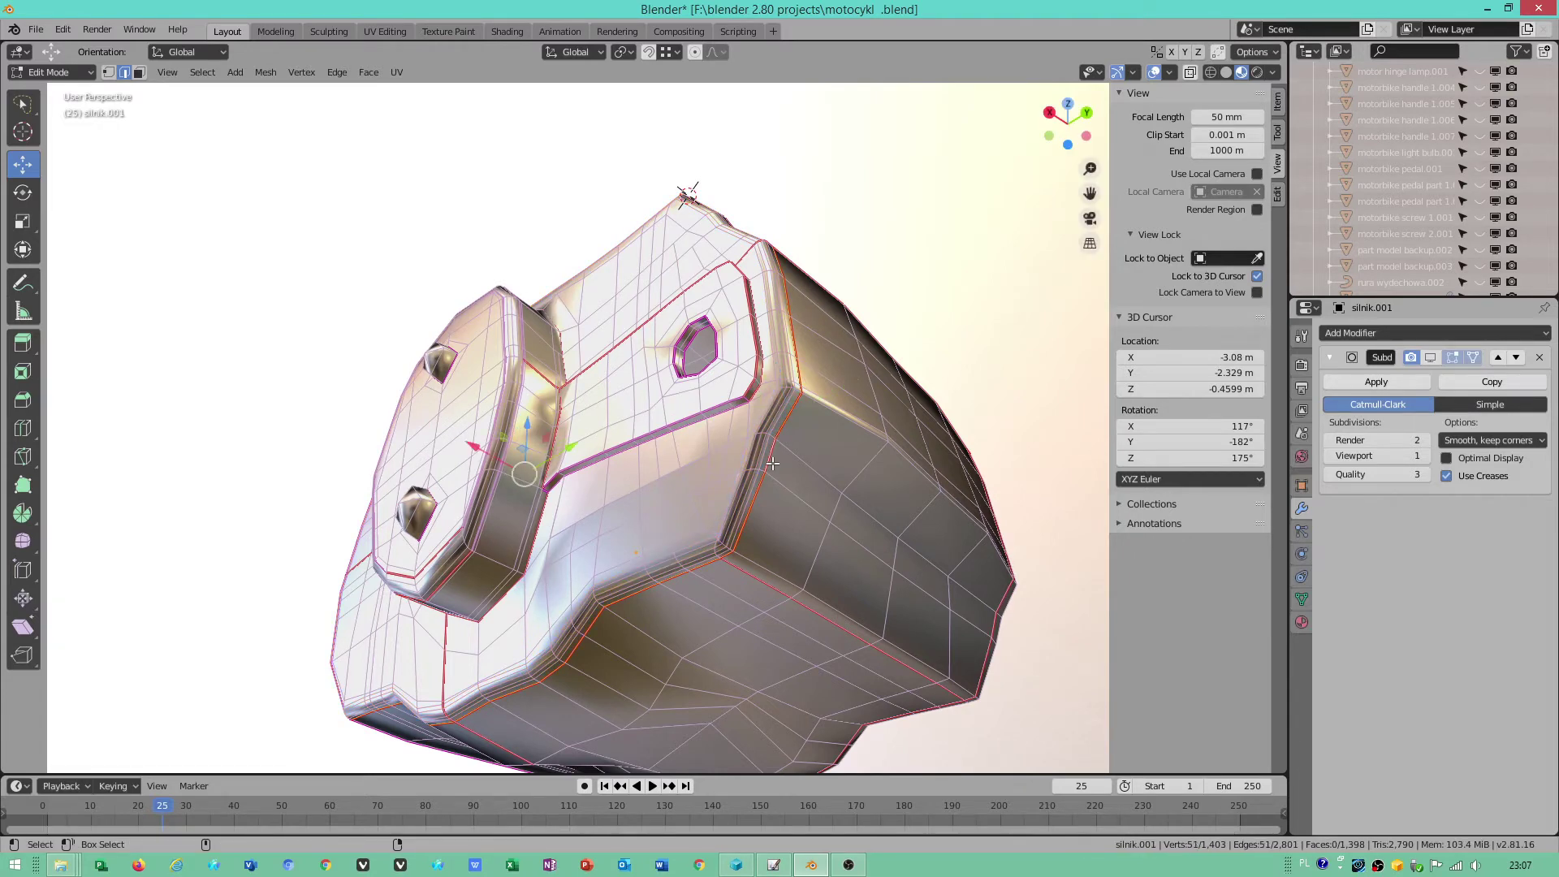
pyautogui.rightClick(768, 465)
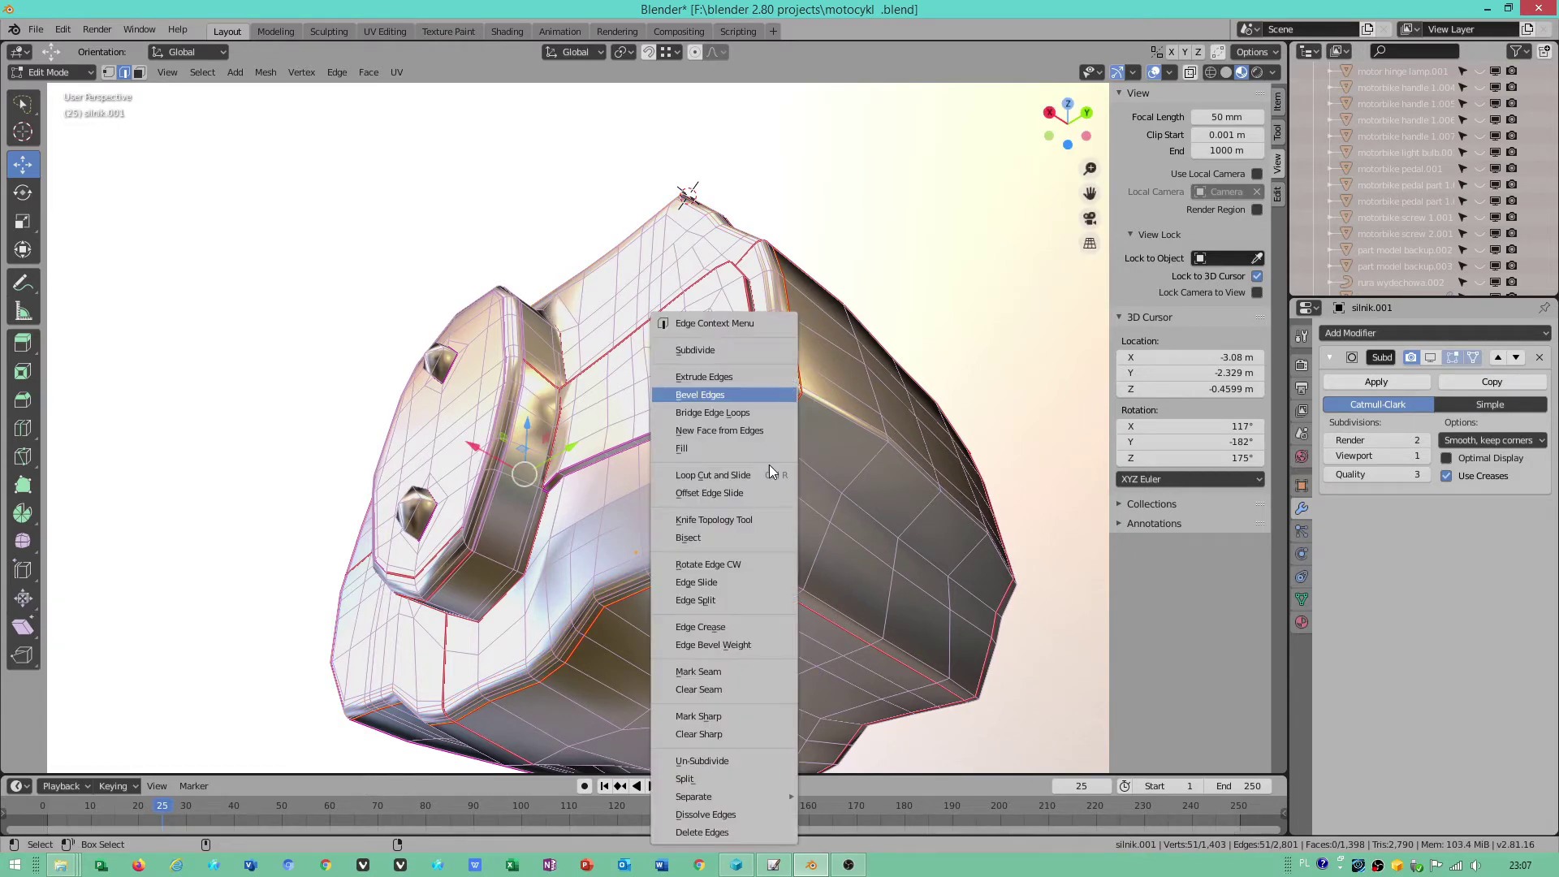
pyautogui.click(731, 582)
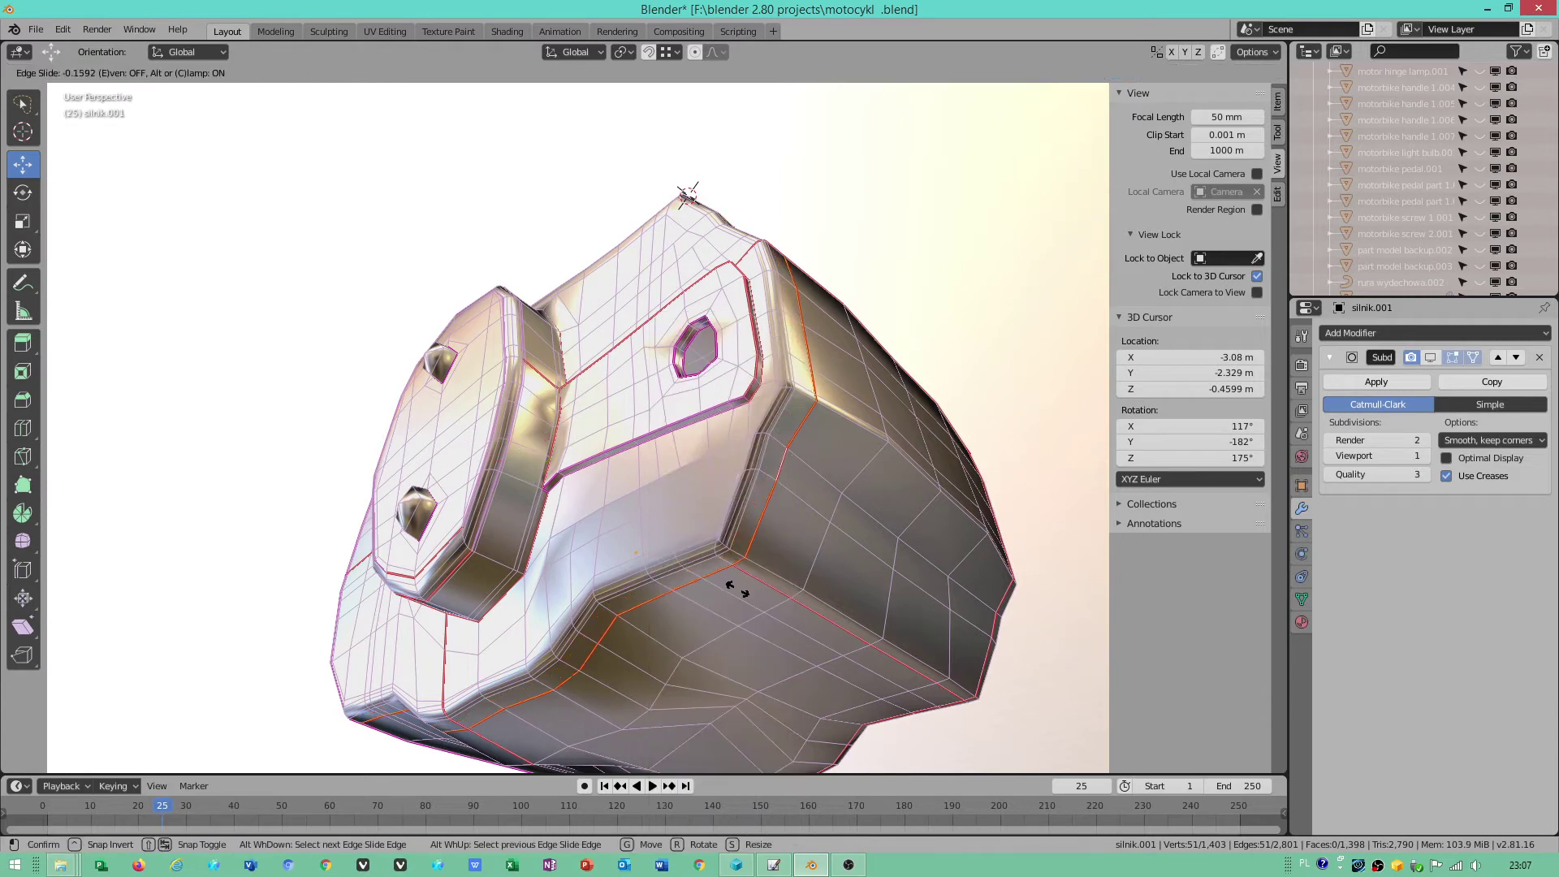
pyautogui.click(738, 591)
# - Return to Object Mode, check the smoothed engine's shape, and save the project file
pyautogui.click(51, 72)
pyautogui.click(51, 96)
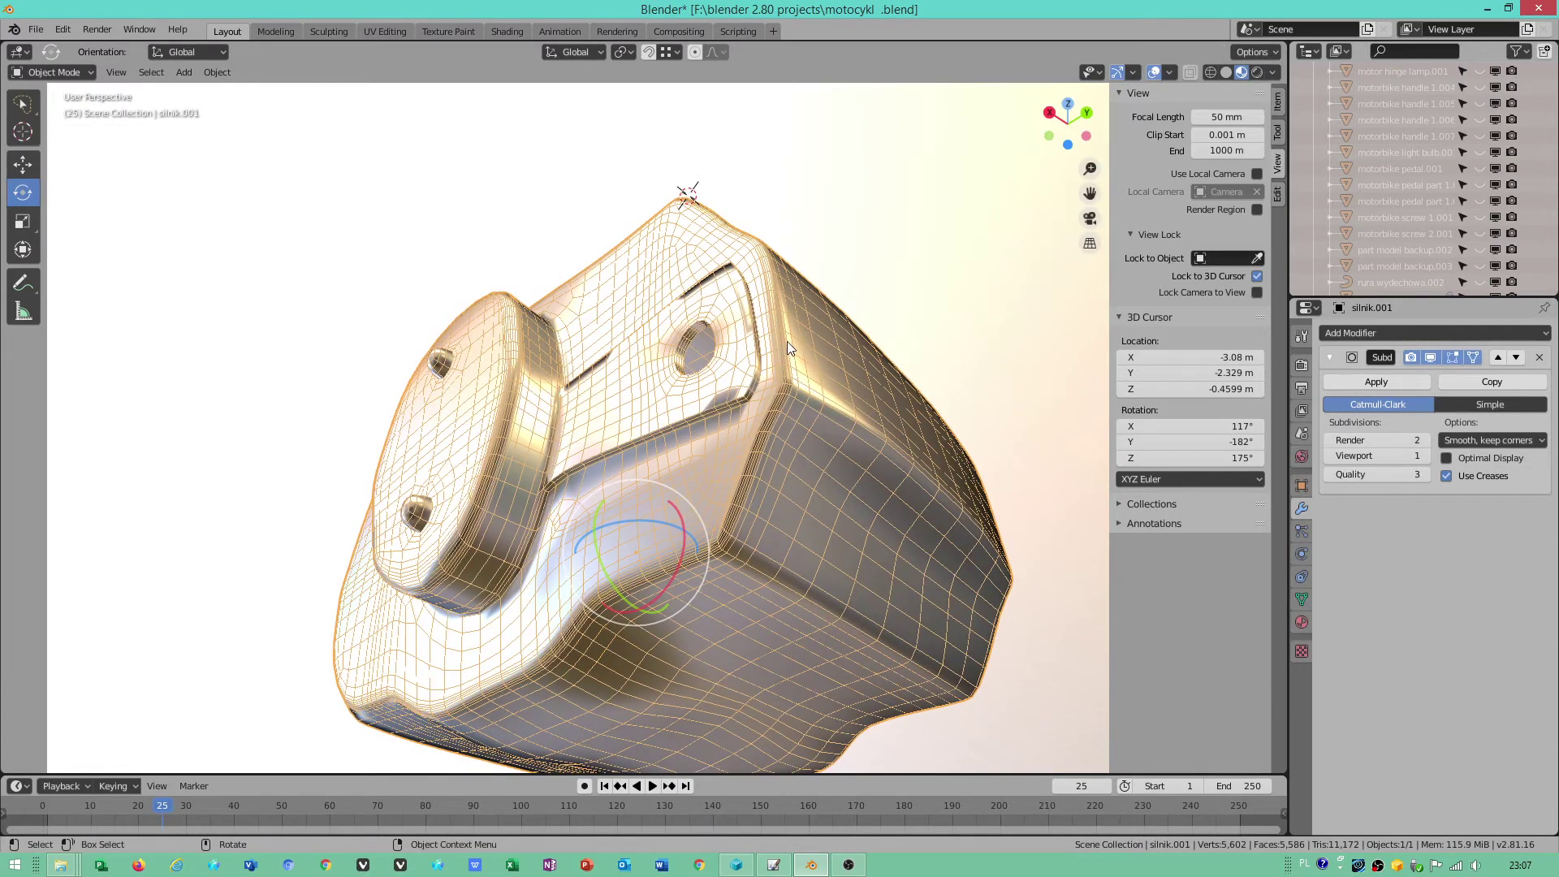
pyautogui.moveTo(787, 341); pyautogui.dragTo(820, 349, button='middle')
pyautogui.click(36, 30)
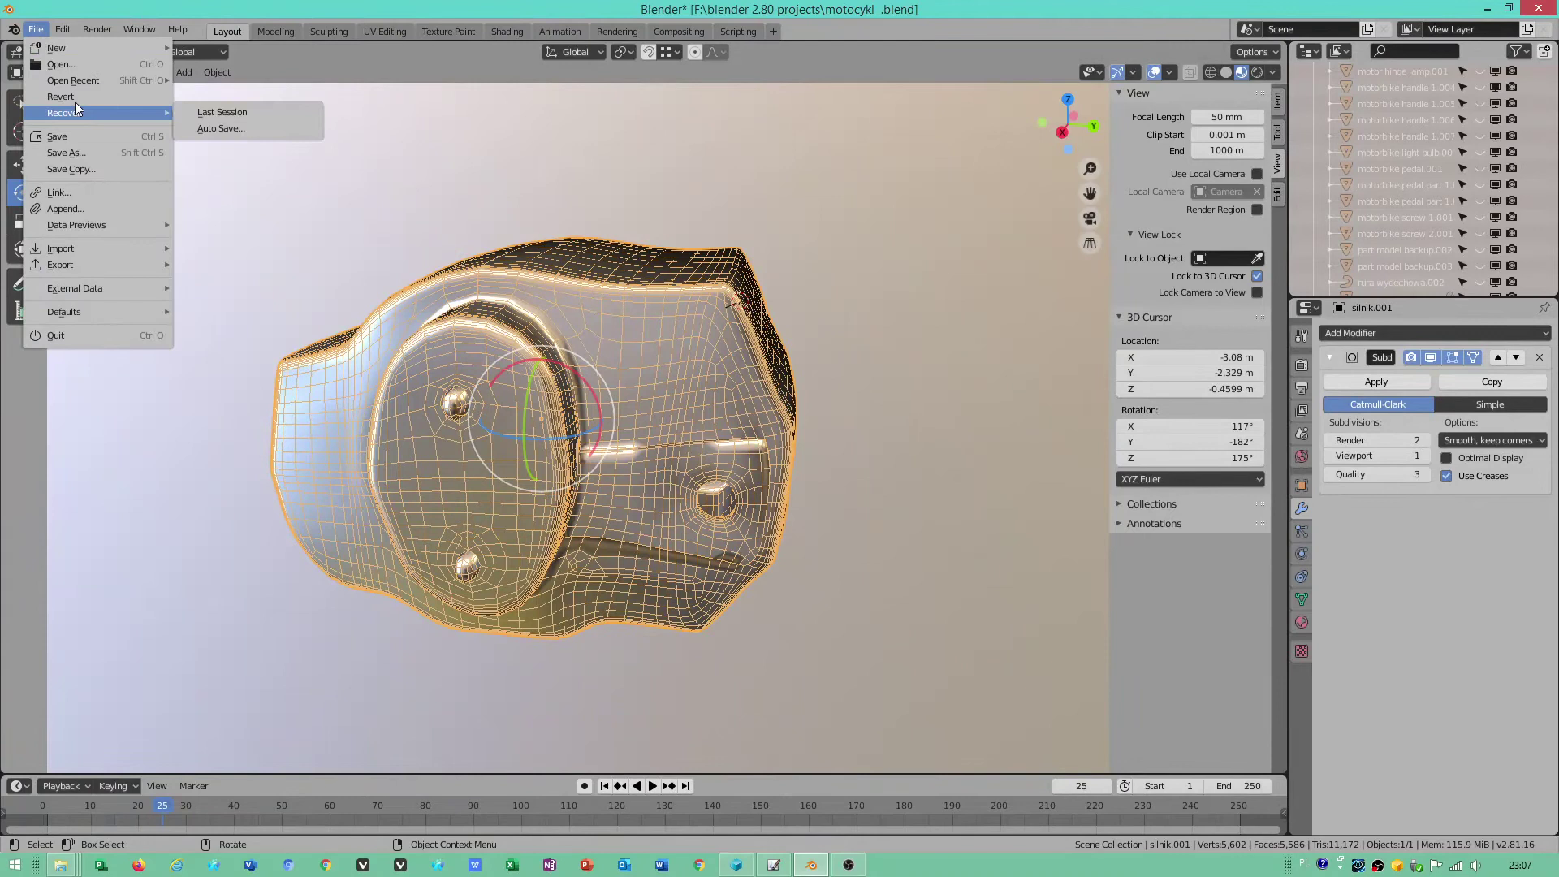
pyautogui.click(65, 136)
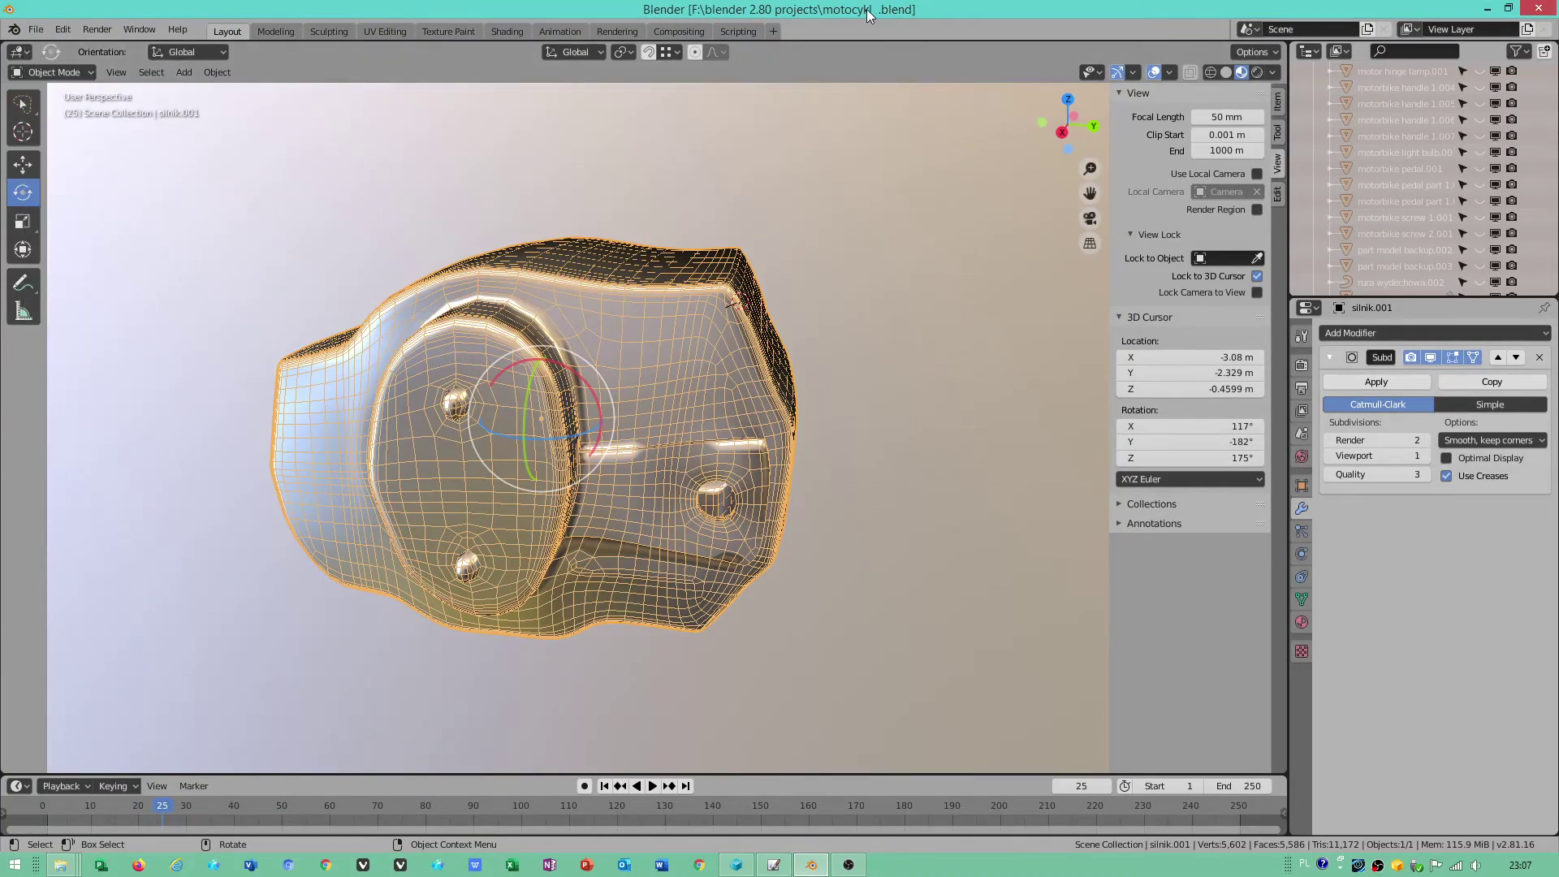
# - Show all hidden objects and frame the complete motorcycle from the side
pyautogui.click(218, 72)
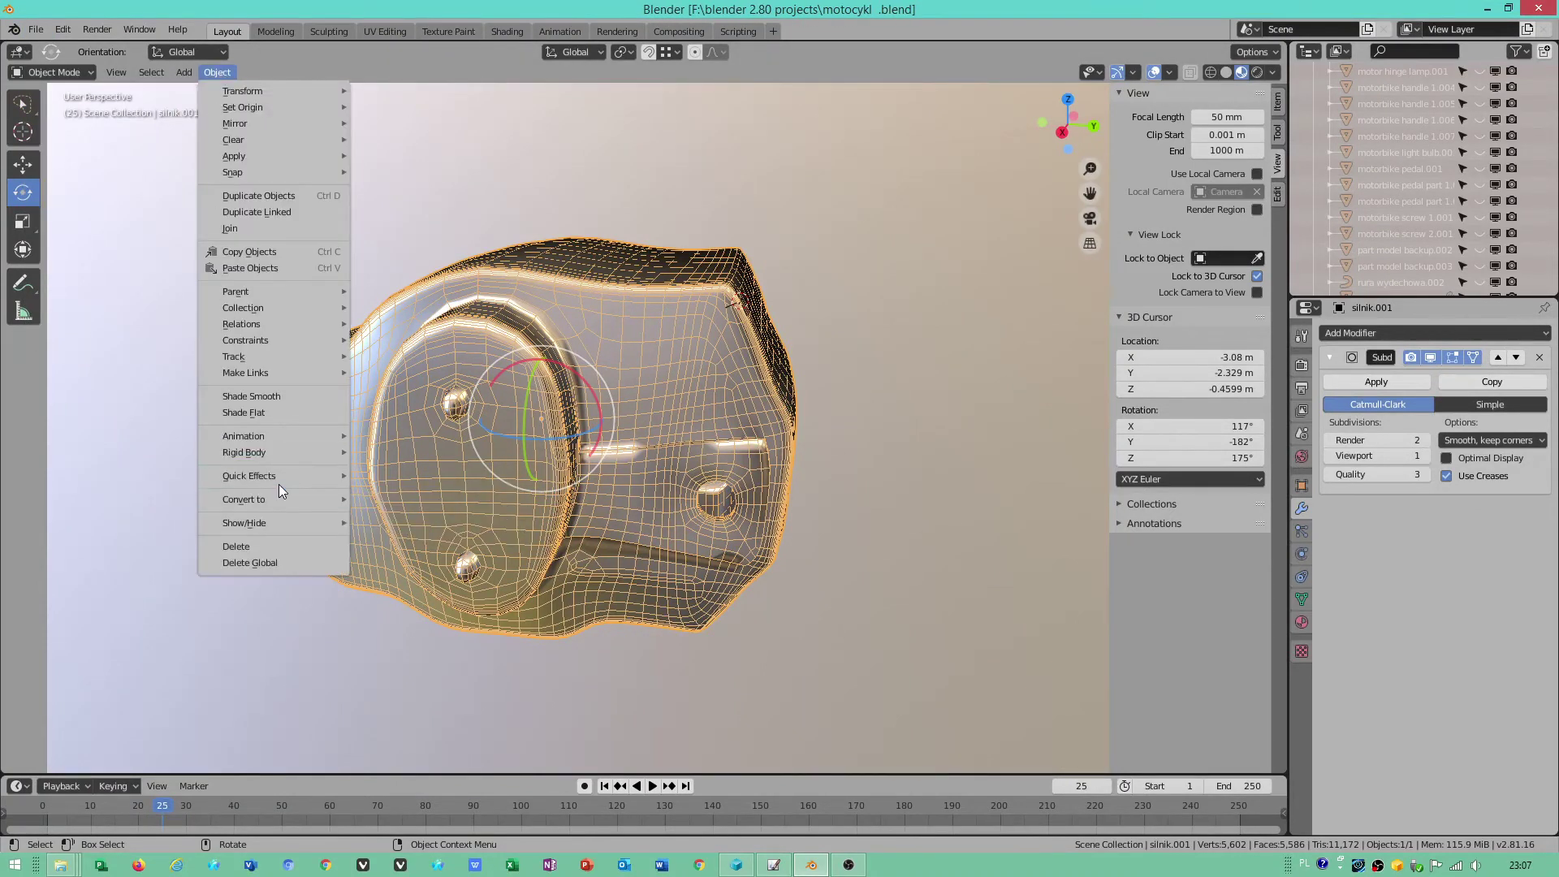
pyautogui.moveTo(286, 523)
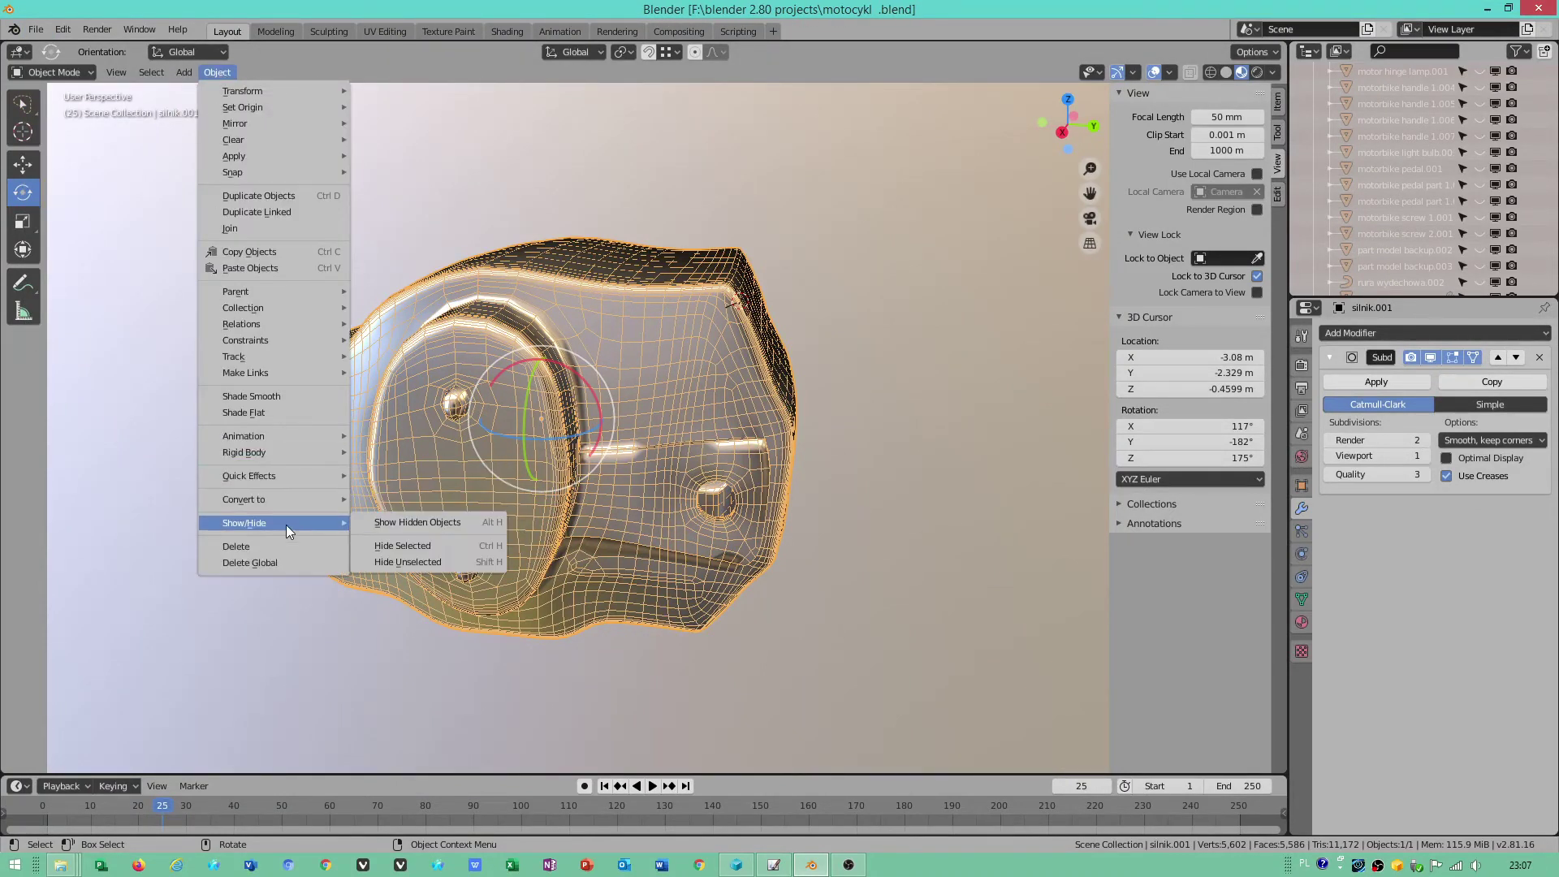
pyautogui.click(422, 522)
pyautogui.scroll(-6, 436, 520)
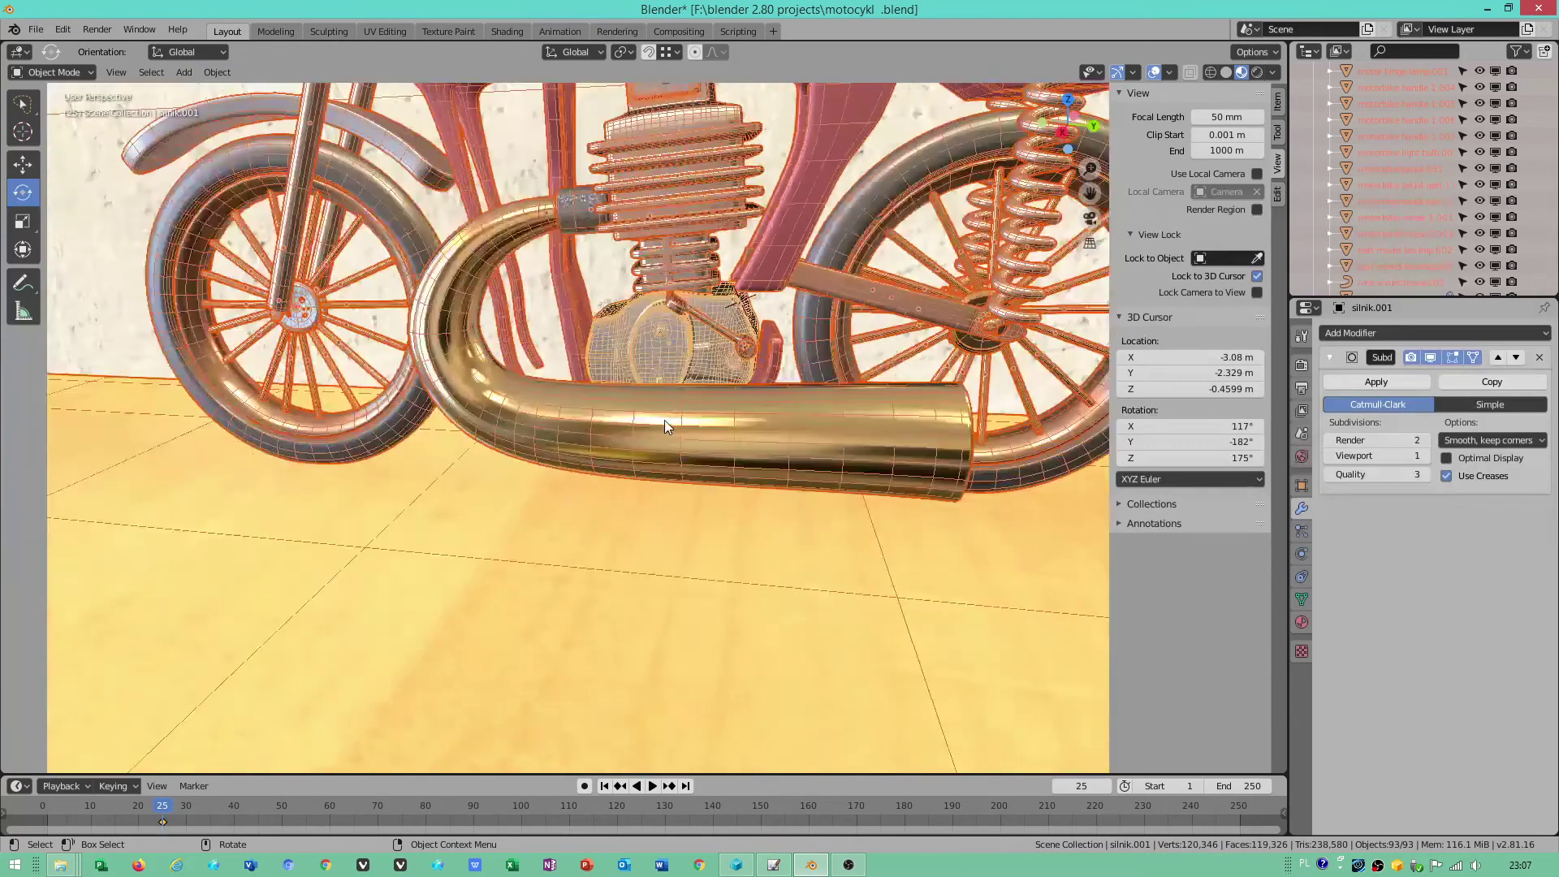
pyautogui.scroll(-4, 664, 420)
pyautogui.keyDown('shift'); pyautogui.moveTo(664, 420); pyautogui.dragTo(646, 613, button='middle'); pyautogui.keyUp('shift')
pyautogui.moveTo(780, 479); pyautogui.dragTo(818, 445, button='middle')
pyautogui.scroll(1, 816, 426)
pyautogui.click(846, 867)
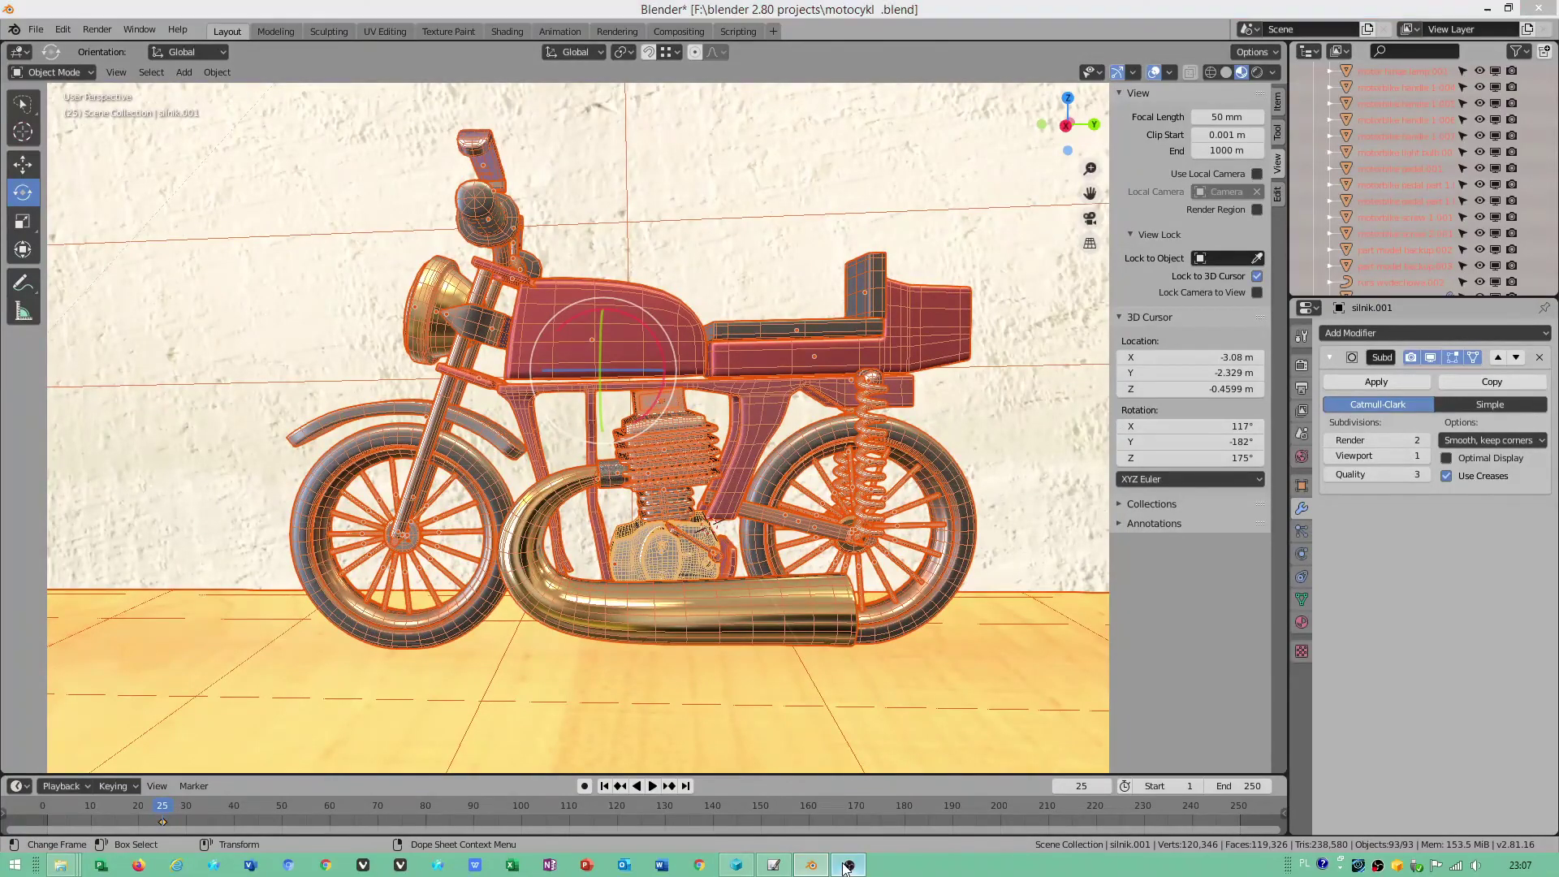